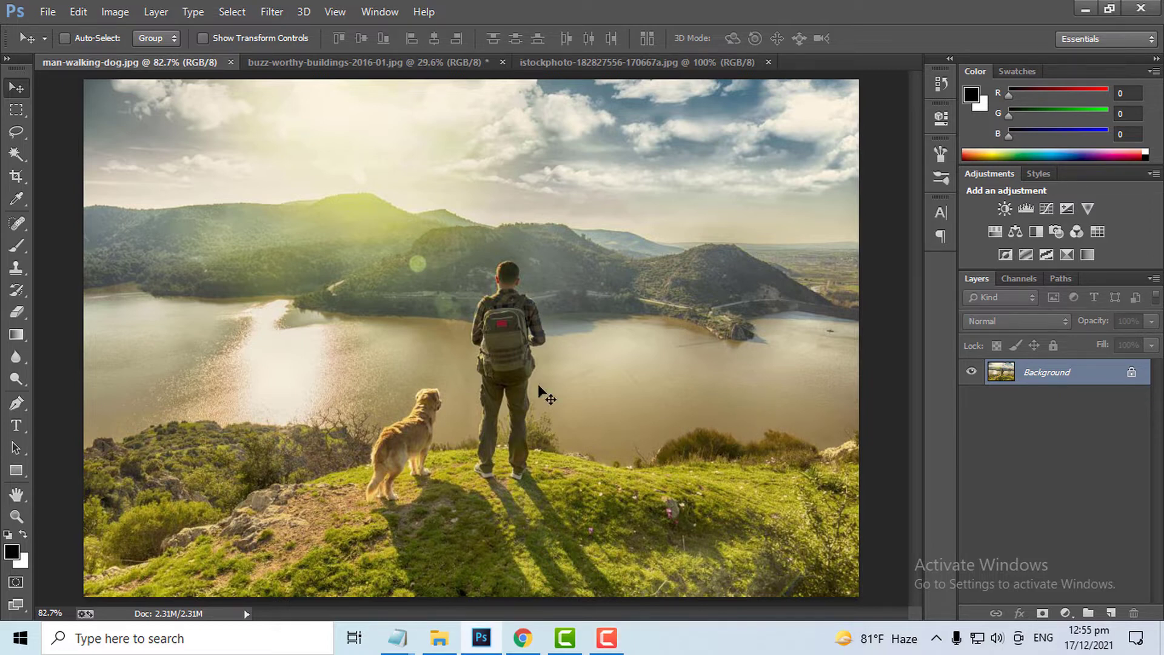
Choose the Lasso Tool and draw a freehand selection around the man and the dog
{"action": "left_click", "coordinate": [19, 136]}
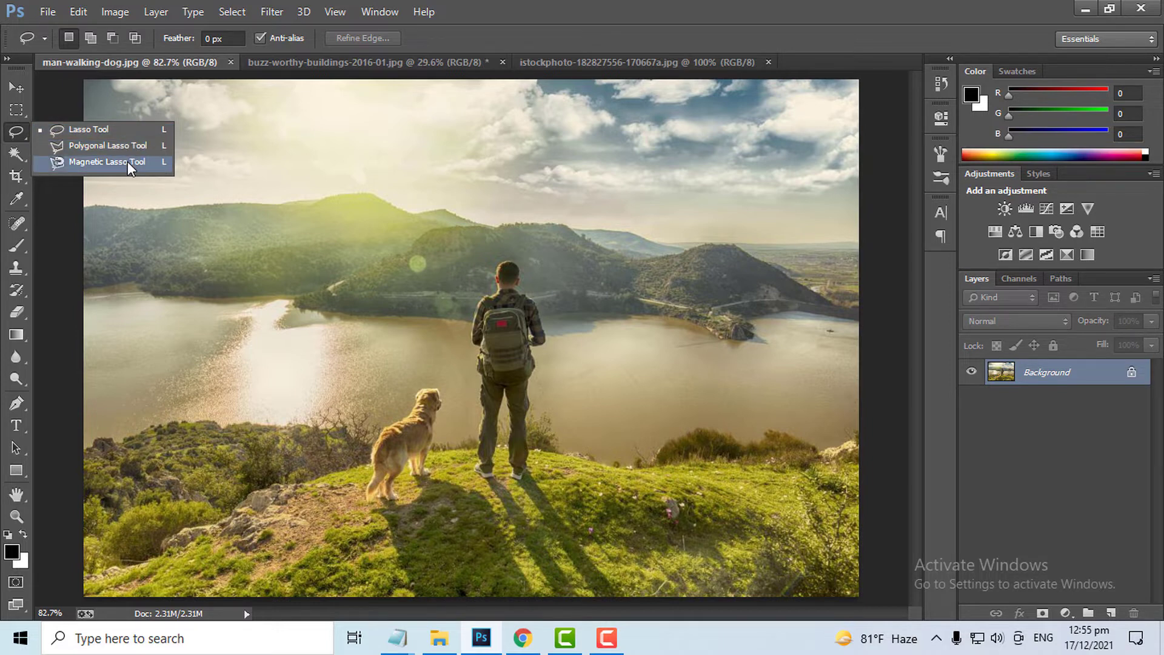
{"action": "left_click", "coordinate": [125, 128]}
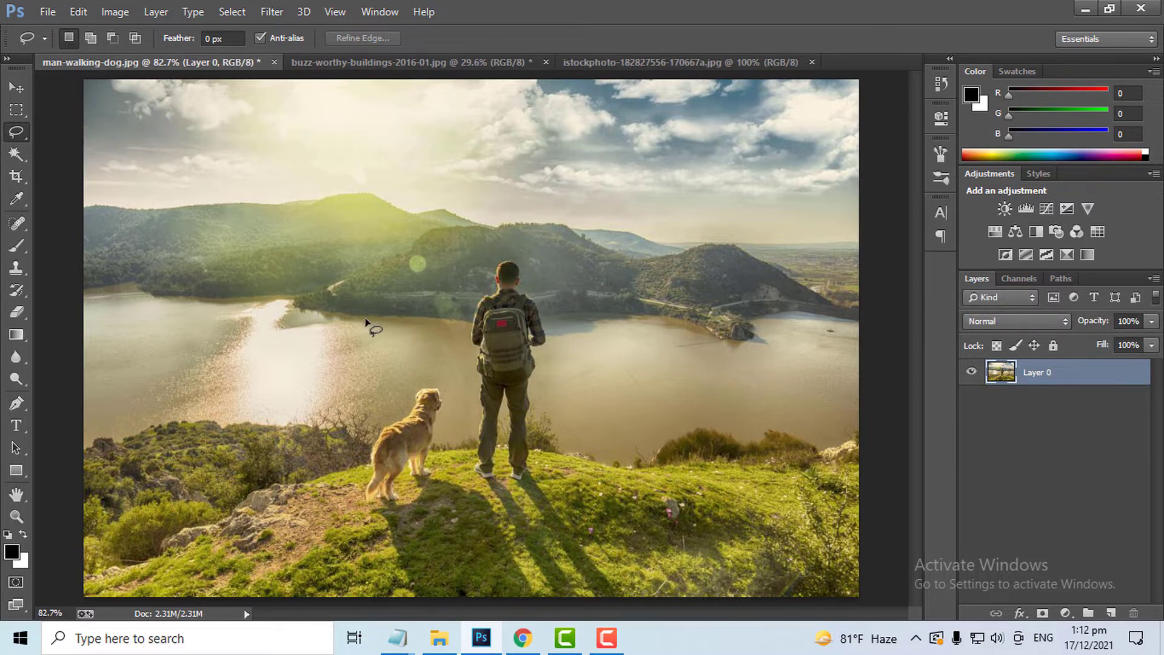
{"action": "left_click_drag", "start_coordinate": [413, 269], "coordinate": [477, 229]}
{"action": "mouse_move", "coordinate": [576, 299]}
{"action": "left_mouse_down"}
{"action": "mouse_move", "coordinate": [588, 496]}
{"action": "mouse_move", "coordinate": [566, 513]}
{"action": "mouse_move", "coordinate": [451, 511]}
{"action": "mouse_move", "coordinate": [409, 531]}
{"action": "mouse_move", "coordinate": [346, 534]}
{"action": "mouse_move", "coordinate": [326, 517]}
{"action": "mouse_move", "coordinate": [325, 456]}
{"action": "mouse_move", "coordinate": [374, 312]}
{"action": "left_mouse_up"}
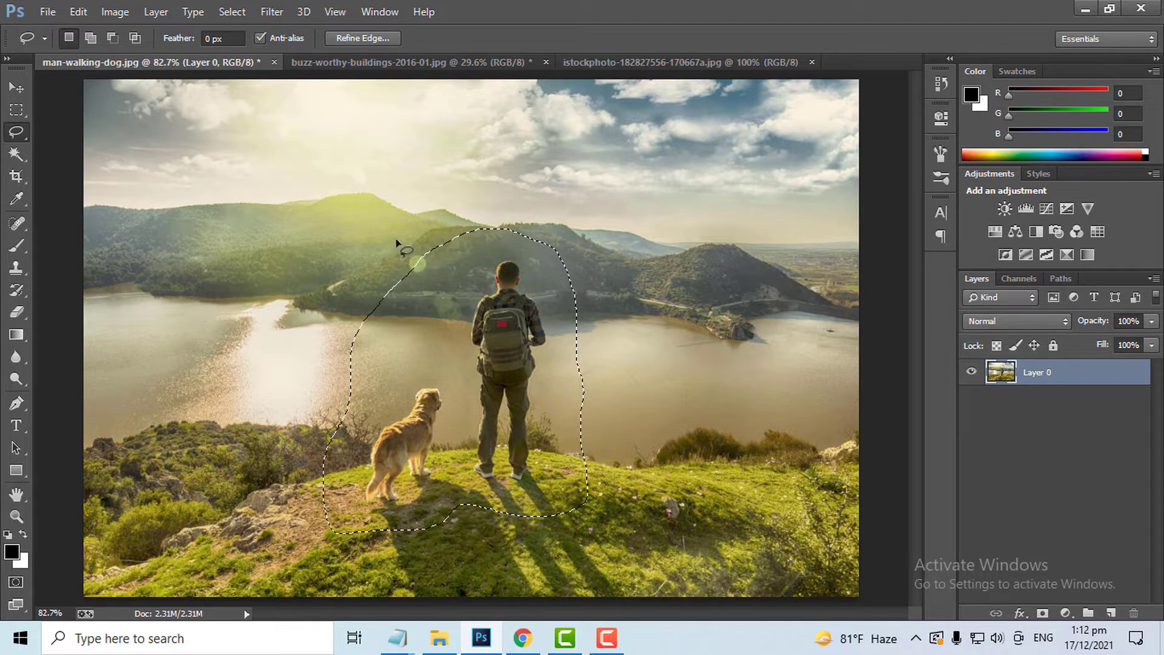
Subtract a strip along the left edge of the selection near the man's side
{"action": "key", "text": "alt"}
{"action": "key", "text": "alt"}
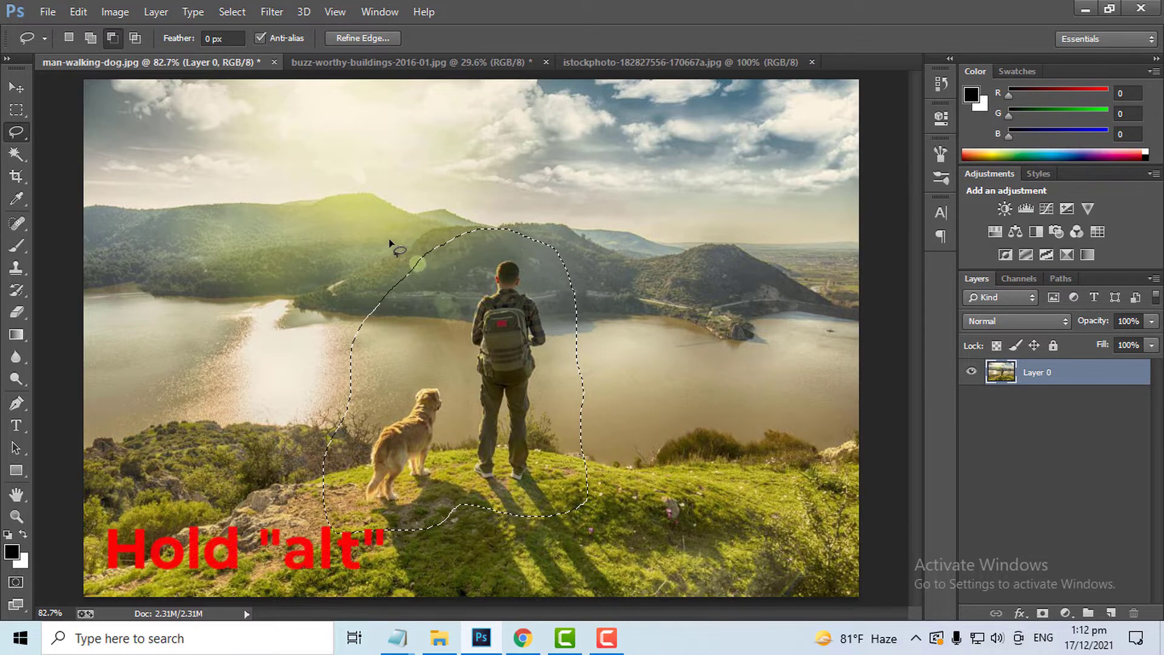
{"action": "left_click_drag", "start_coordinate": [390, 244], "coordinate": [399, 361]}
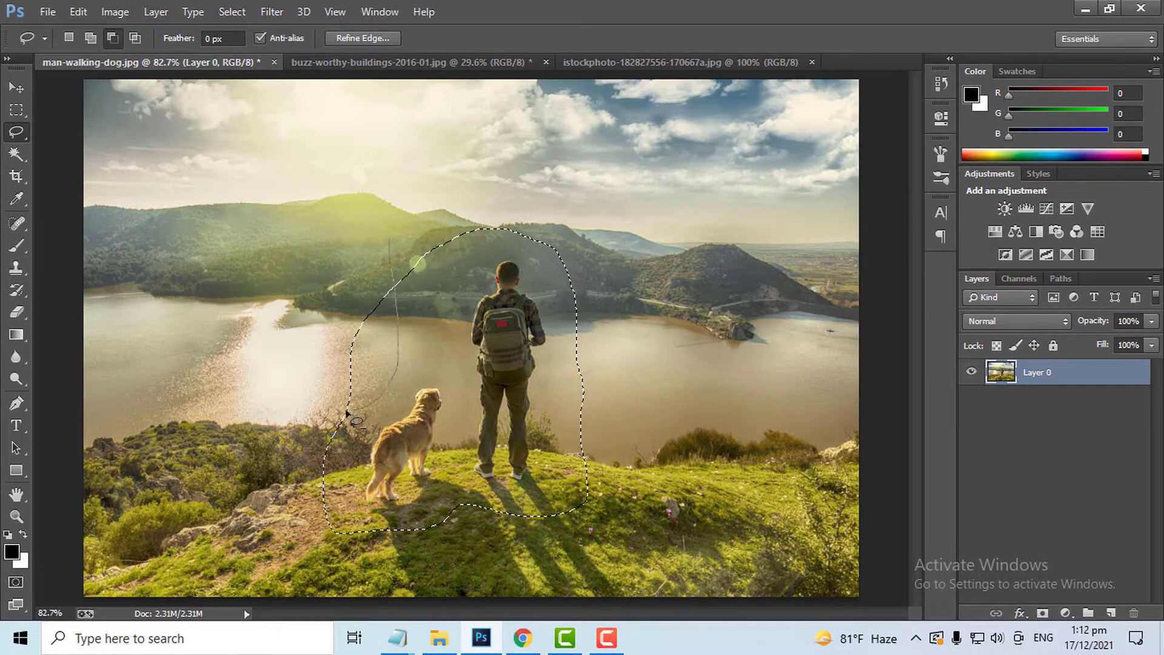
{"action": "mouse_move", "coordinate": [318, 368]}
{"action": "left_mouse_down"}
{"action": "mouse_move", "coordinate": [327, 317]}
{"action": "mouse_move", "coordinate": [396, 265]}
{"action": "left_mouse_up"}
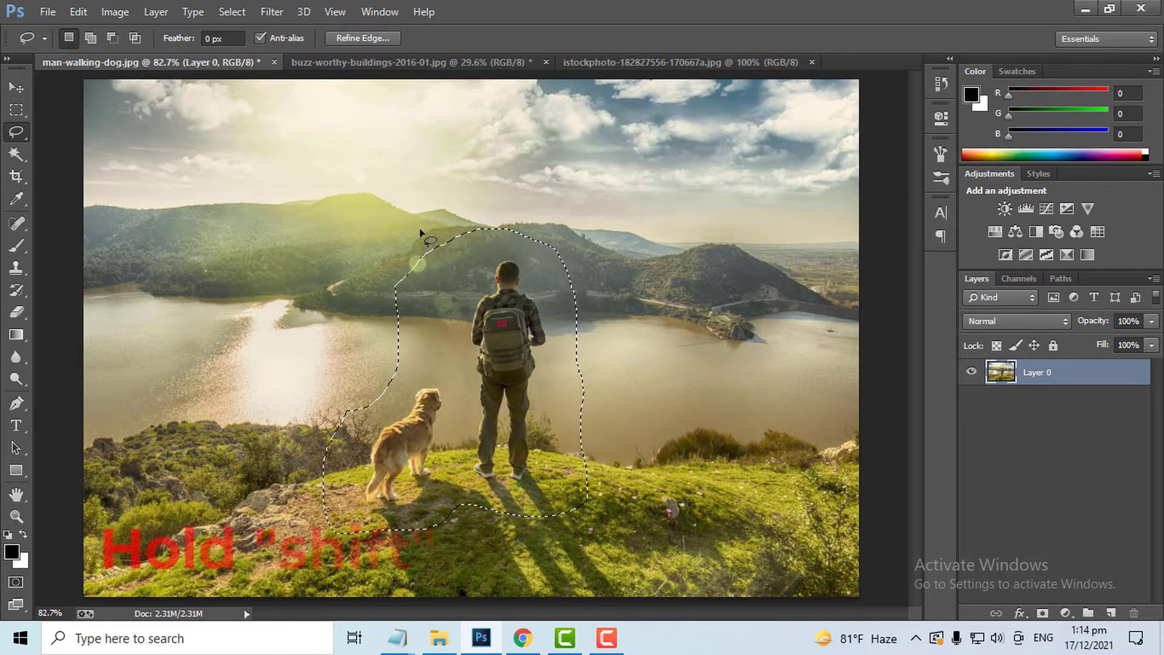
Add an area to the left side of the selection so it extends around the dog's back
{"action": "key", "text": "shift"}
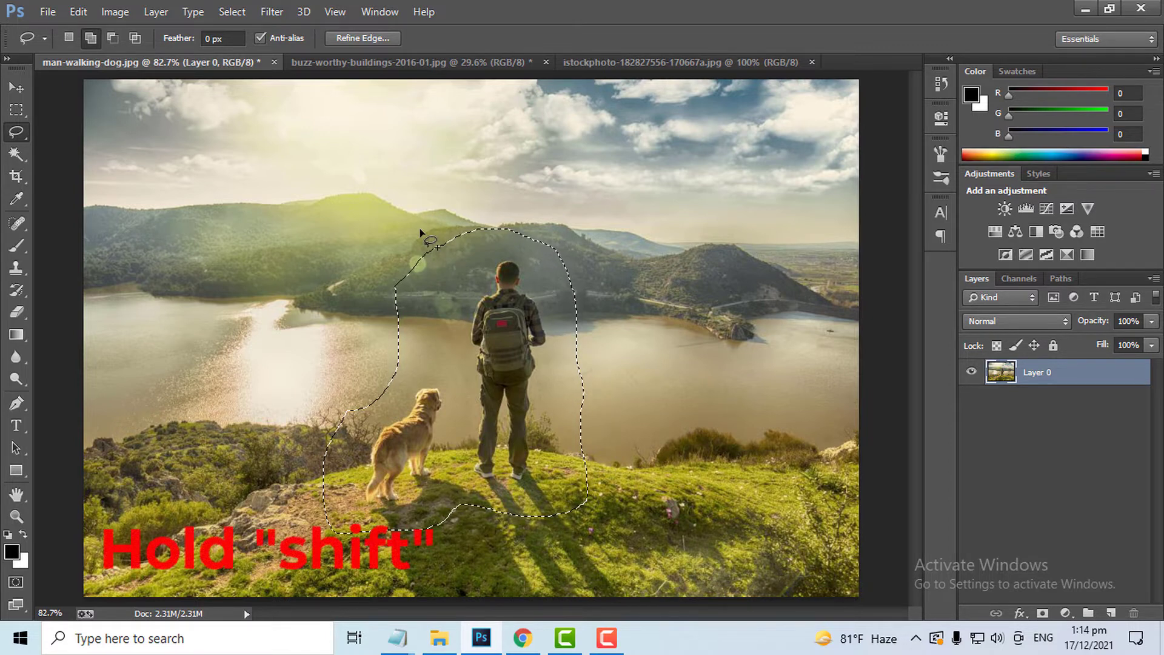
{"action": "mouse_move", "coordinate": [428, 231]}
{"action": "left_mouse_down"}
{"action": "mouse_move", "coordinate": [470, 235]}
{"action": "mouse_move", "coordinate": [462, 287]}
{"action": "left_mouse_up"}
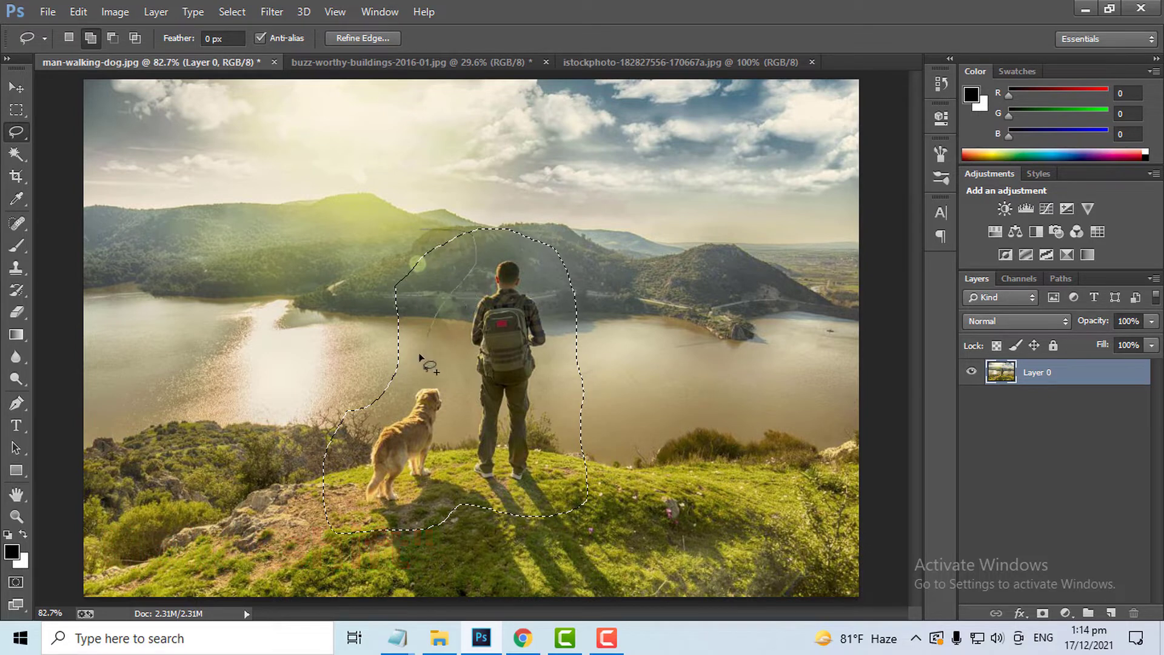
{"action": "mouse_move", "coordinate": [276, 442]}
{"action": "left_mouse_down"}
{"action": "mouse_move", "coordinate": [285, 370]}
{"action": "mouse_move", "coordinate": [333, 301]}
{"action": "mouse_move", "coordinate": [402, 228]}
{"action": "mouse_move", "coordinate": [465, 234]}
{"action": "left_mouse_up"}
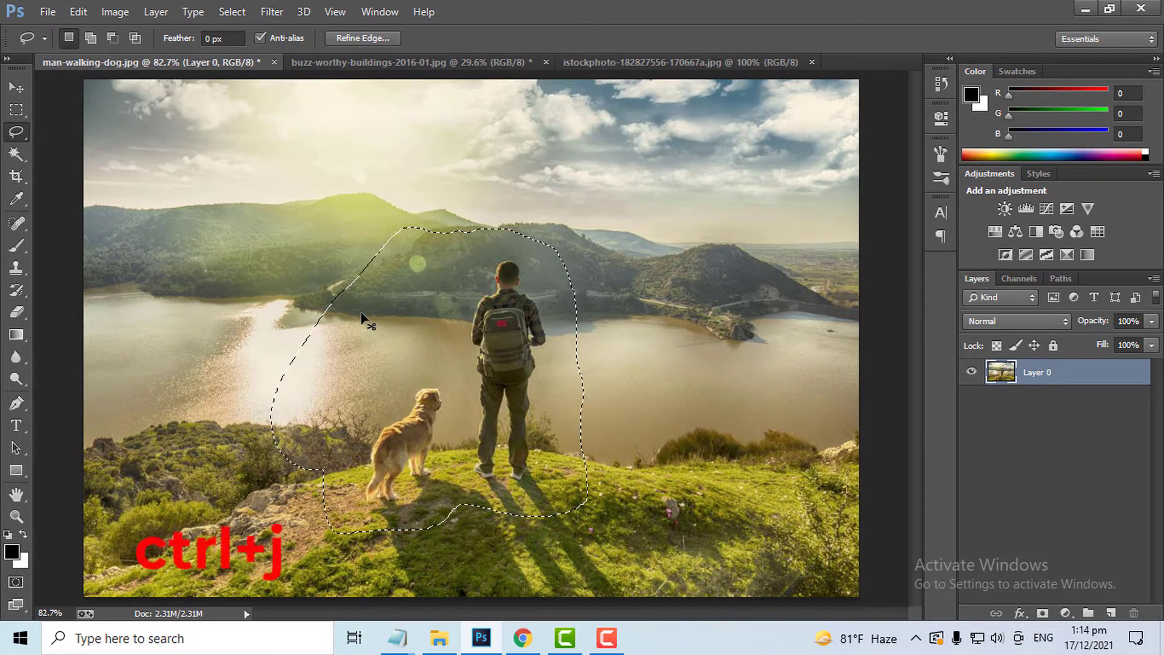
Copy the selection to a new layer and hide the original background layer
{"action": "key", "text": "ctrl+j"}
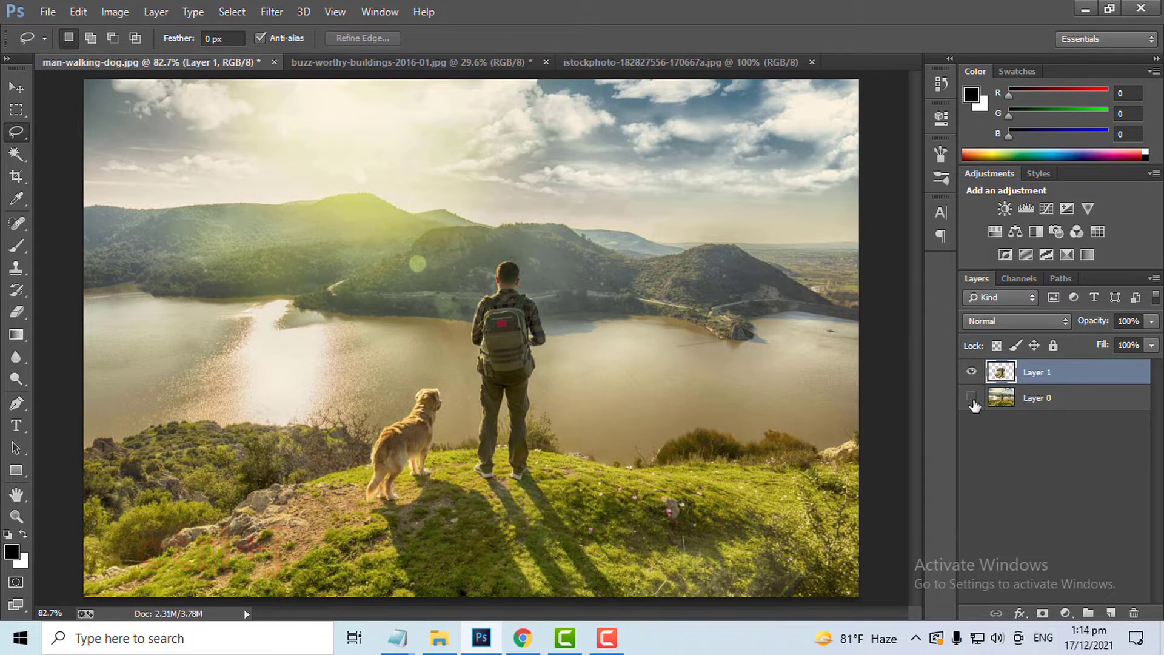
{"action": "left_click", "coordinate": [972, 398]}
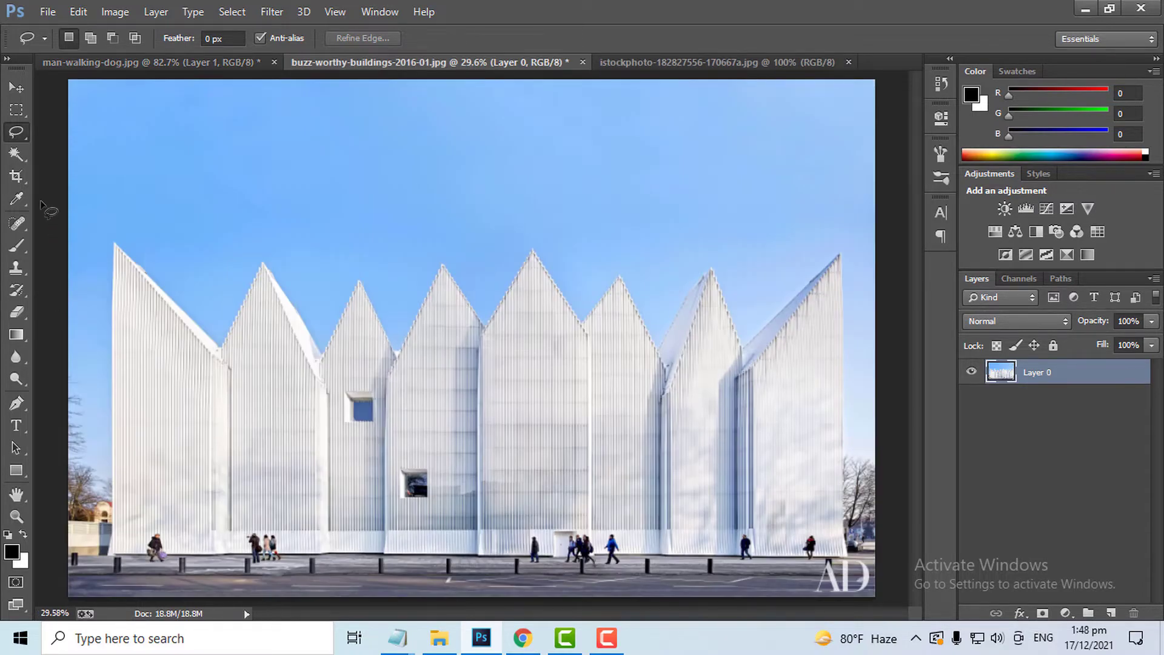
With the Polygonal Lasso Tool, trace a closed selection around the building's zigzag roofline and base
{"action": "right_click", "coordinate": [17, 133]}
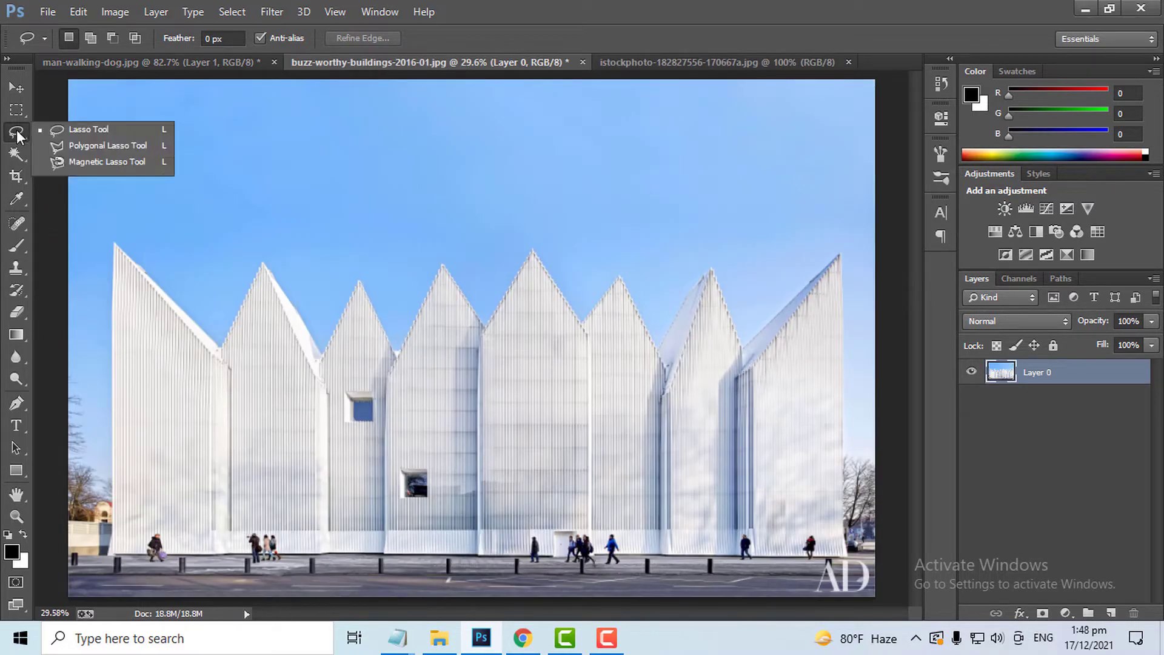
{"action": "left_click", "coordinate": [102, 150]}
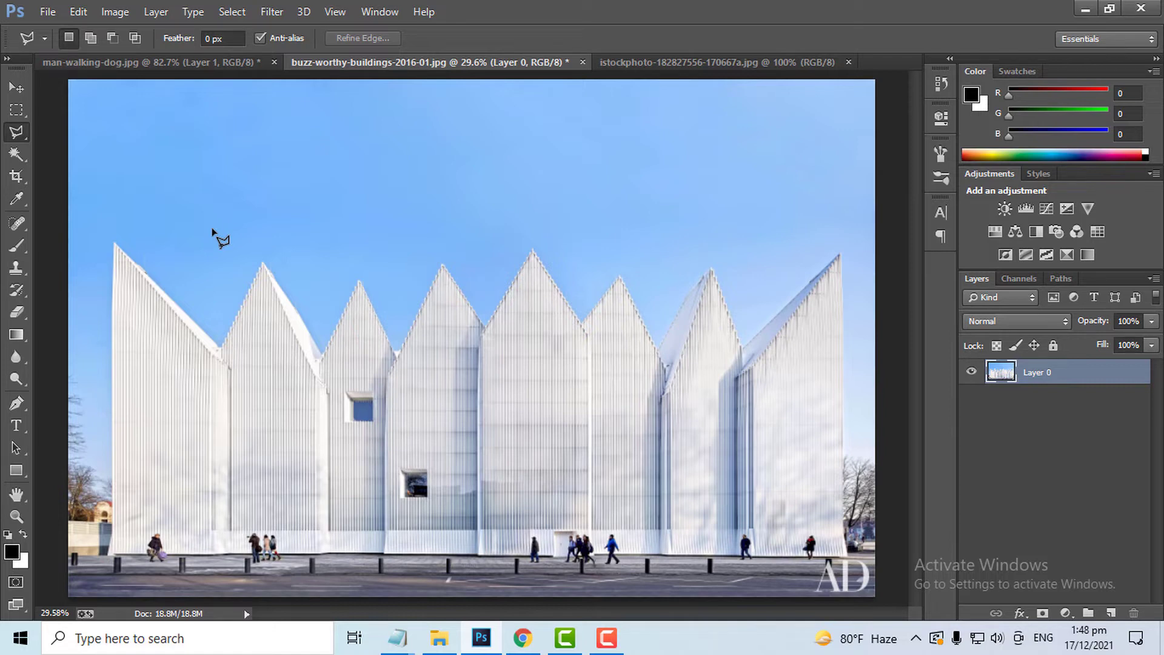
{"action": "key", "text": "shift+l"}
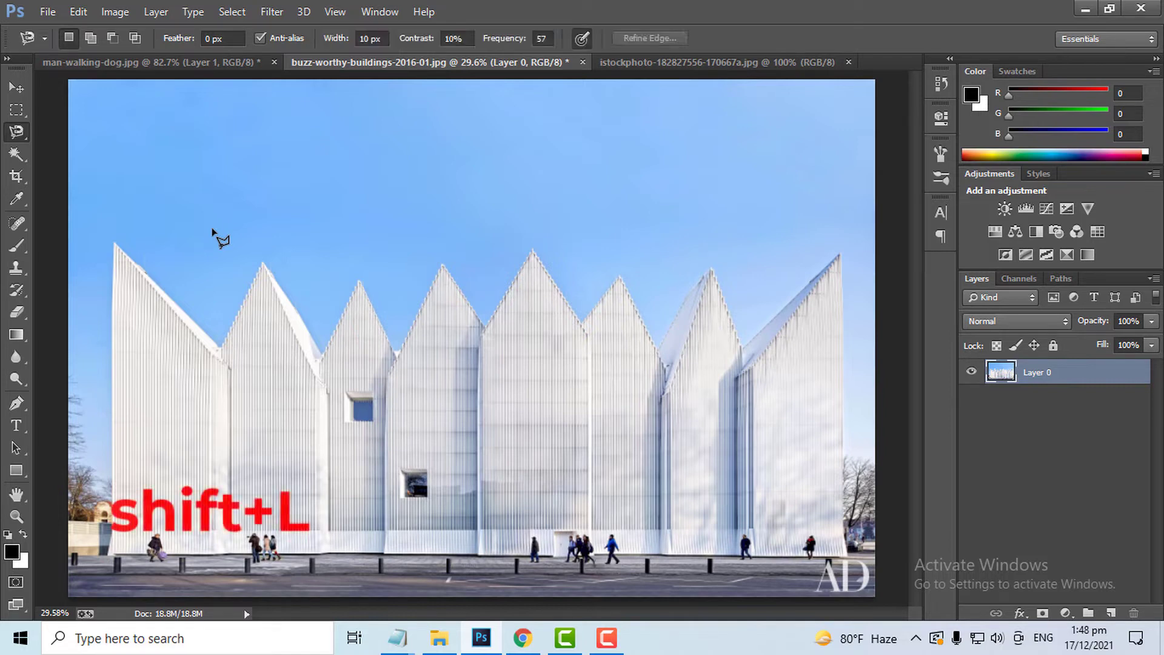
{"action": "key", "text": "shift+l"}
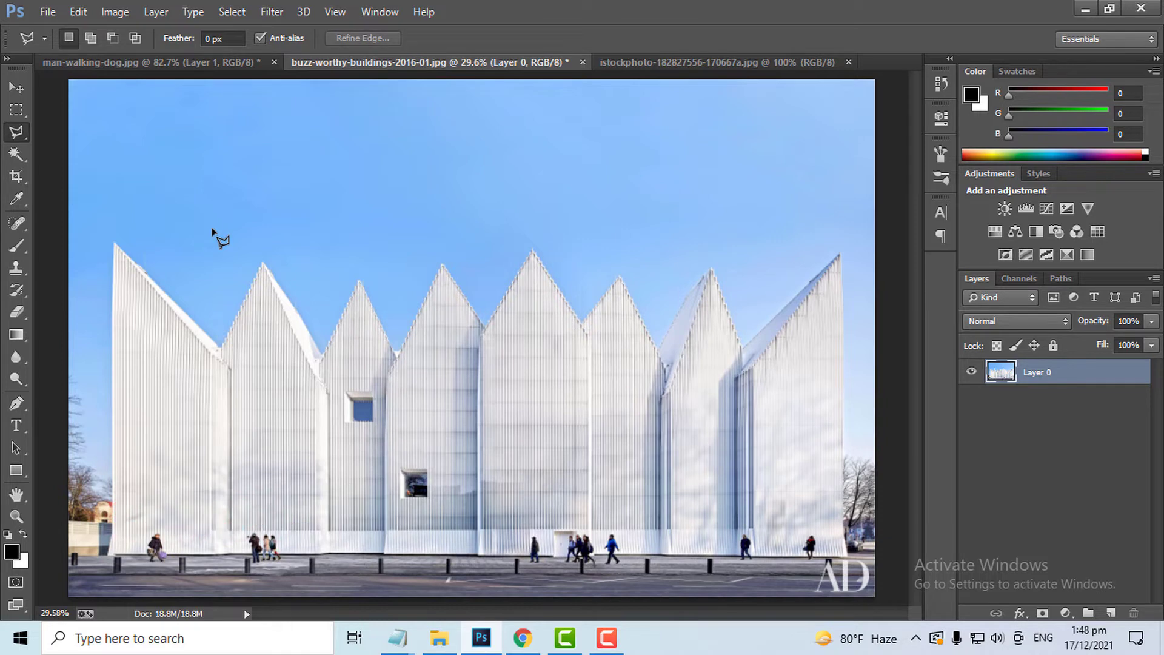
{"action": "left_click", "coordinate": [114, 556]}
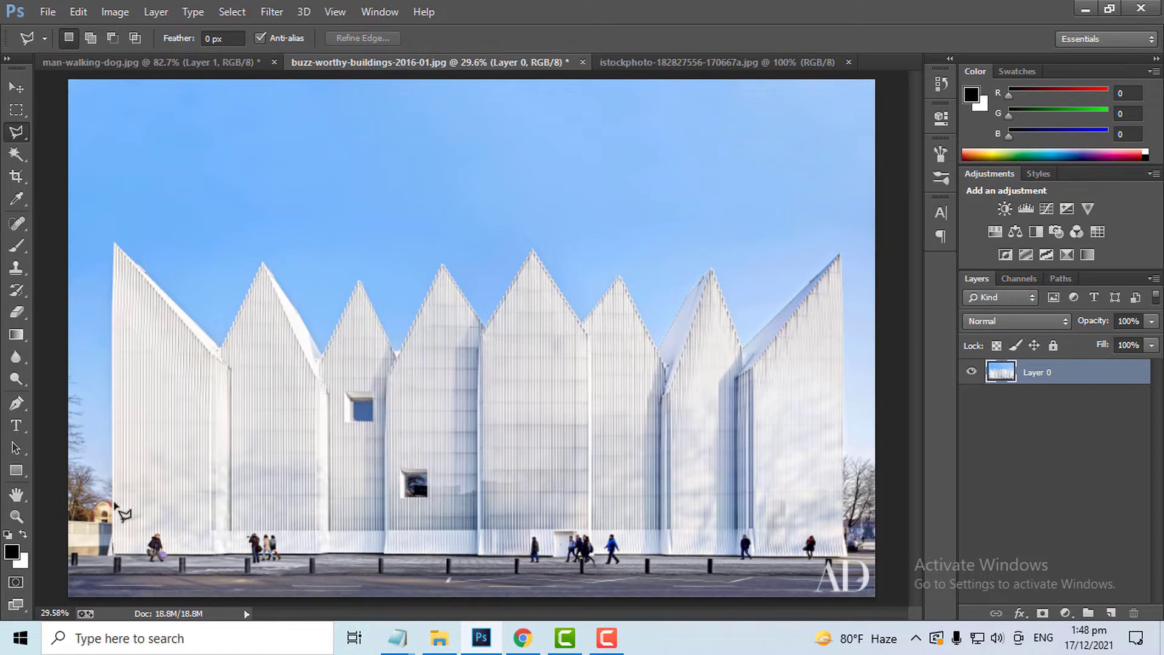
{"action": "left_click", "coordinate": [115, 242]}
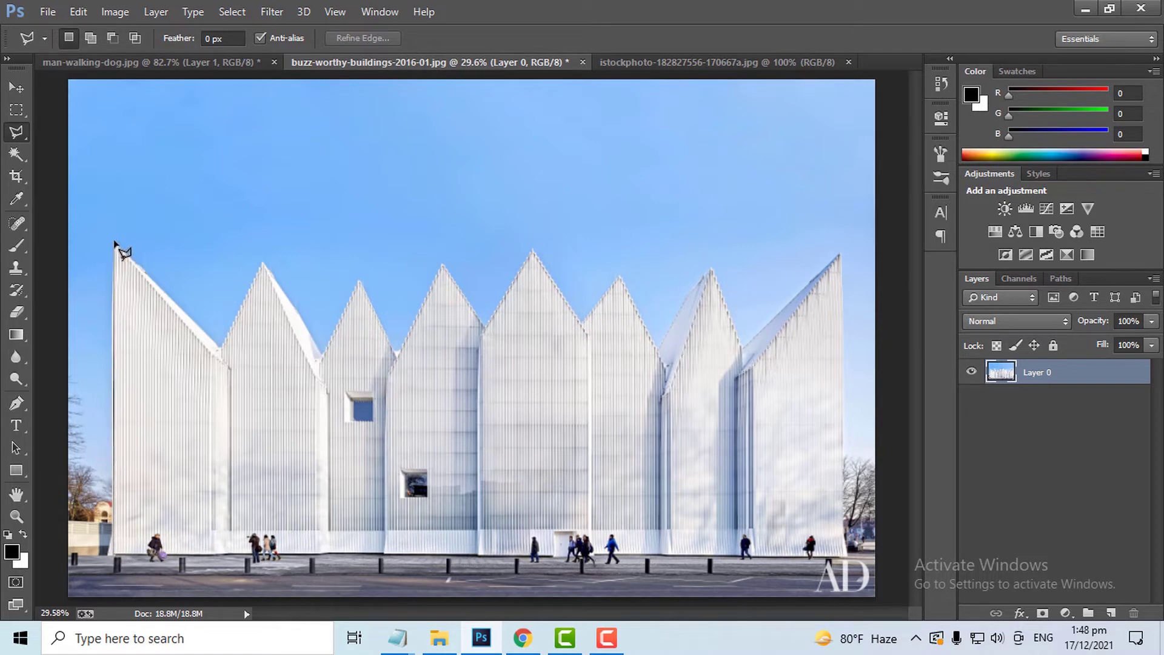
{"action": "left_click", "coordinate": [219, 349]}
{"action": "left_click", "coordinate": [264, 262]}
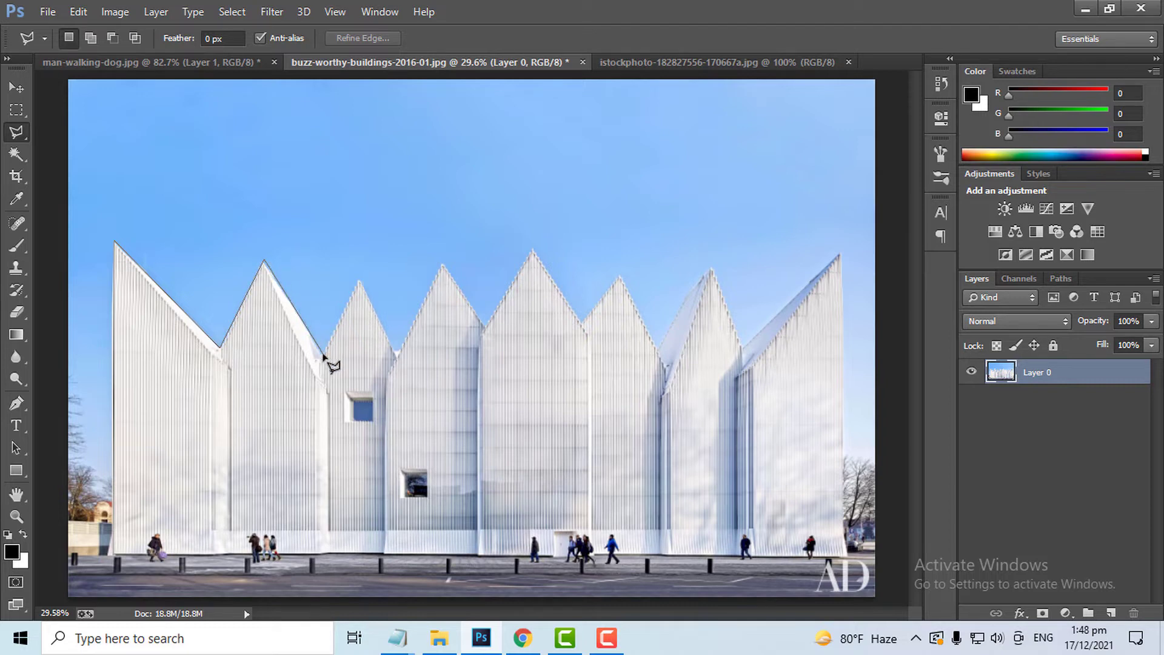
{"action": "left_click", "coordinate": [325, 352]}
{"action": "left_click", "coordinate": [359, 281]}
{"action": "left_click", "coordinate": [397, 355]}
{"action": "left_click", "coordinate": [444, 263]}
{"action": "left_click", "coordinate": [485, 328]}
{"action": "left_click", "coordinate": [532, 249]}
{"action": "left_click", "coordinate": [580, 323]}
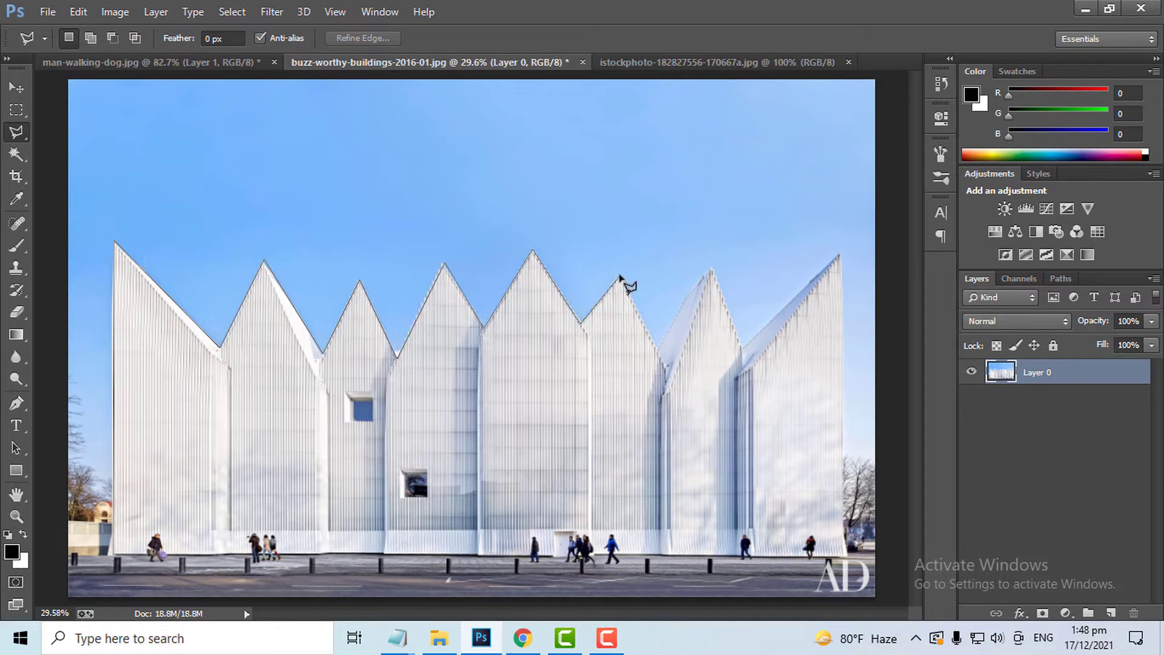
{"action": "left_click", "coordinate": [622, 276]}
{"action": "left_click", "coordinate": [657, 349]}
{"action": "left_click", "coordinate": [711, 269]}
{"action": "left_click", "coordinate": [741, 348]}
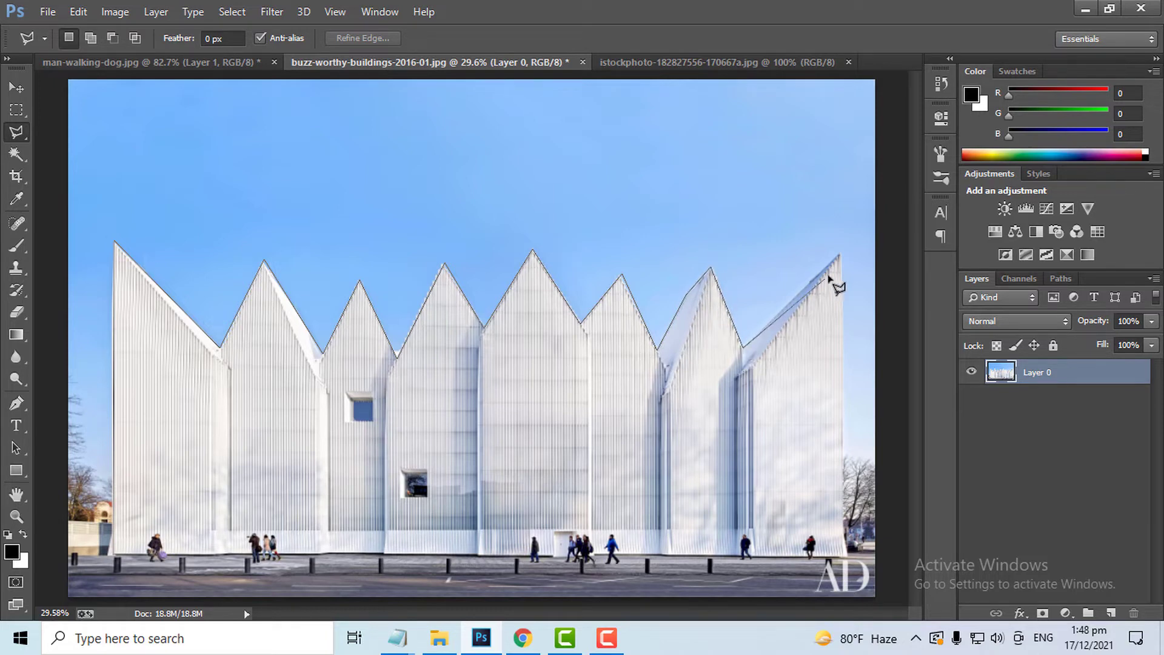
{"action": "left_click", "coordinate": [841, 256]}
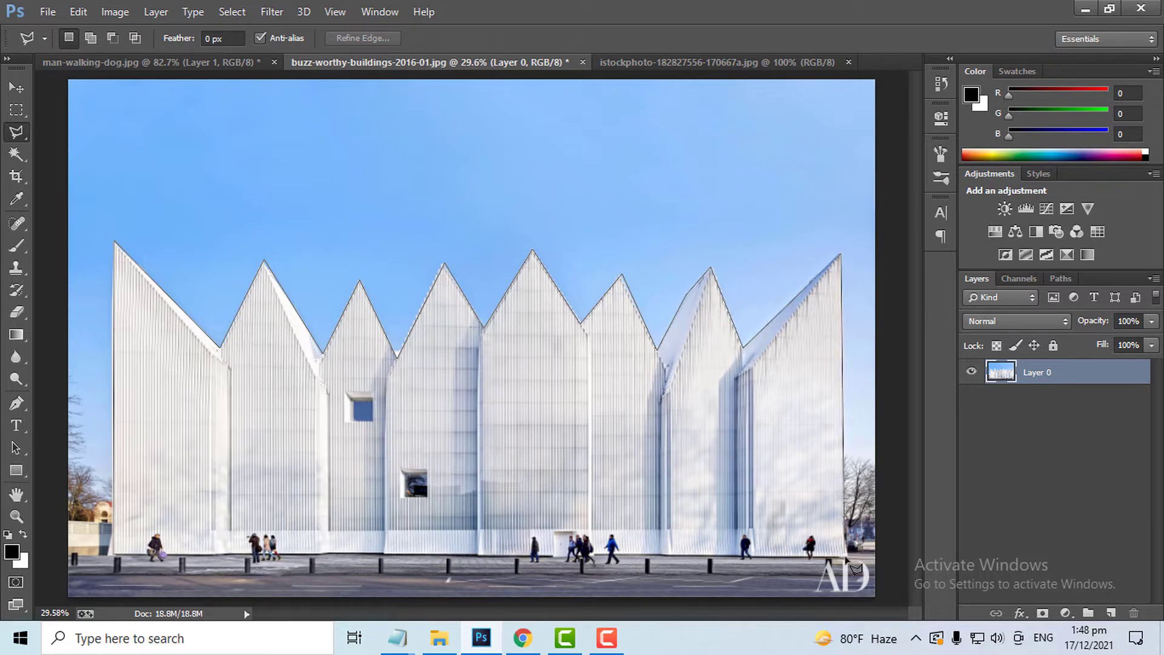
{"action": "left_click", "coordinate": [846, 556]}
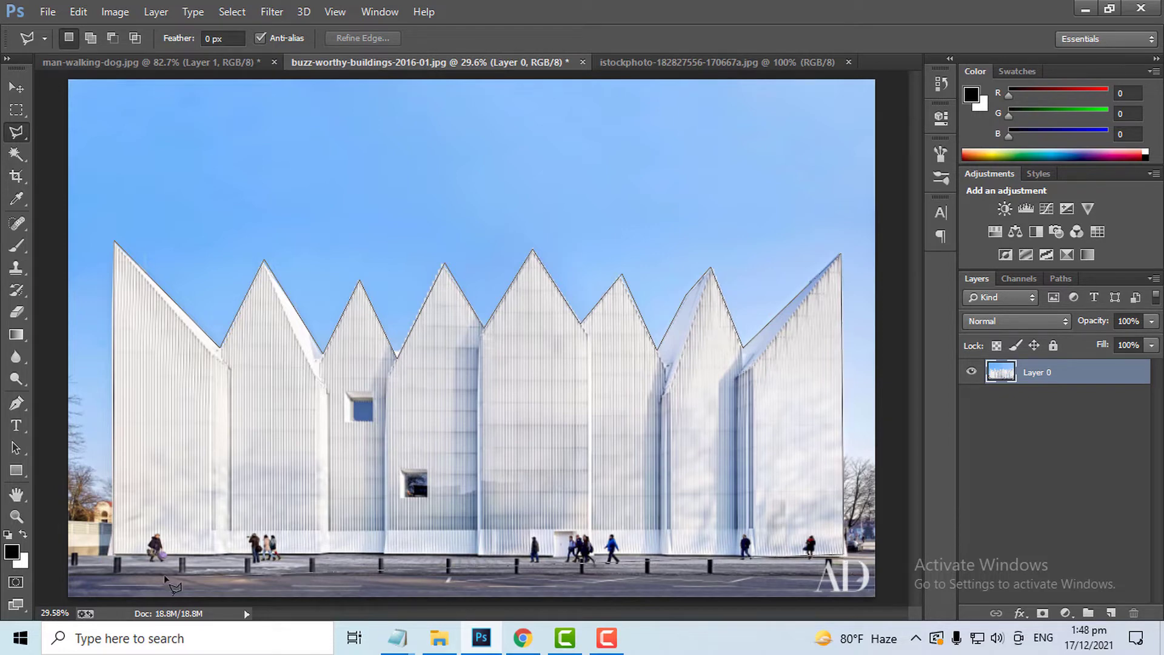
{"action": "left_click", "coordinate": [113, 554]}
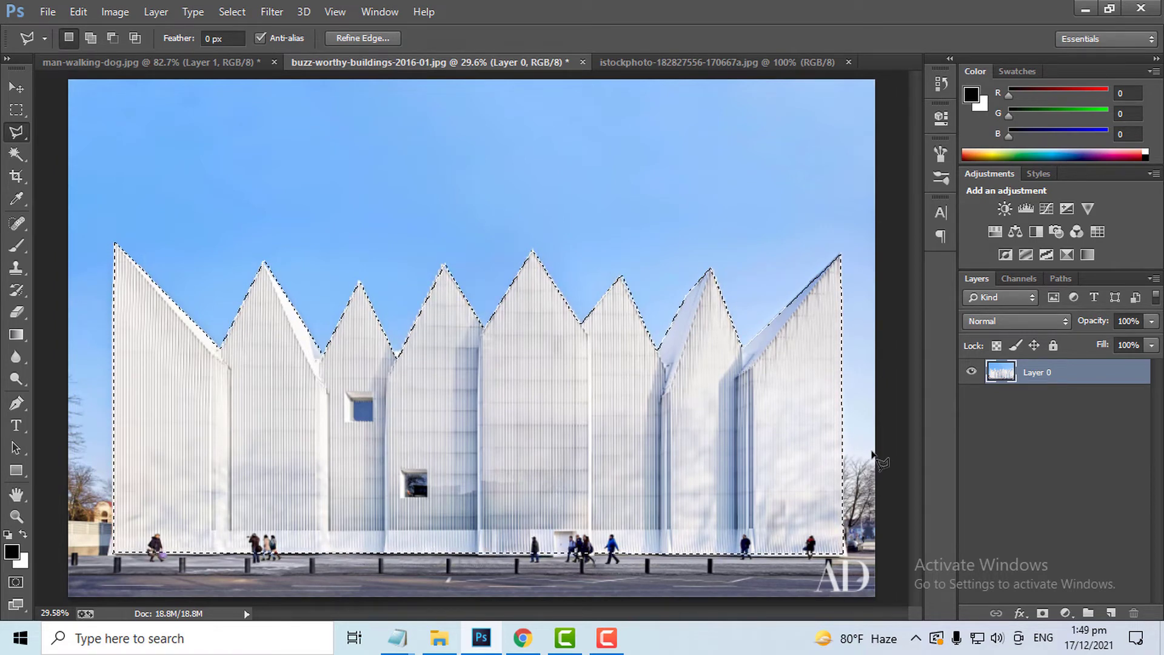
Copy the building selection to a new layer and hide the original layer
{"action": "key", "text": "ctrl+j"}
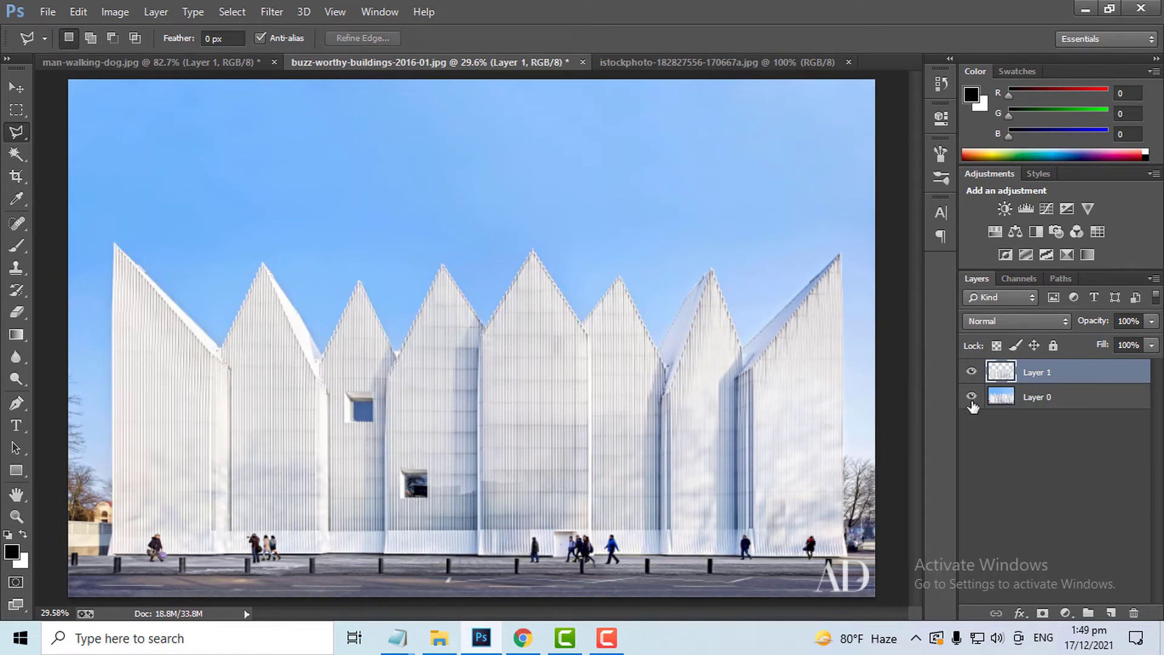
{"action": "left_click", "coordinate": [972, 397]}
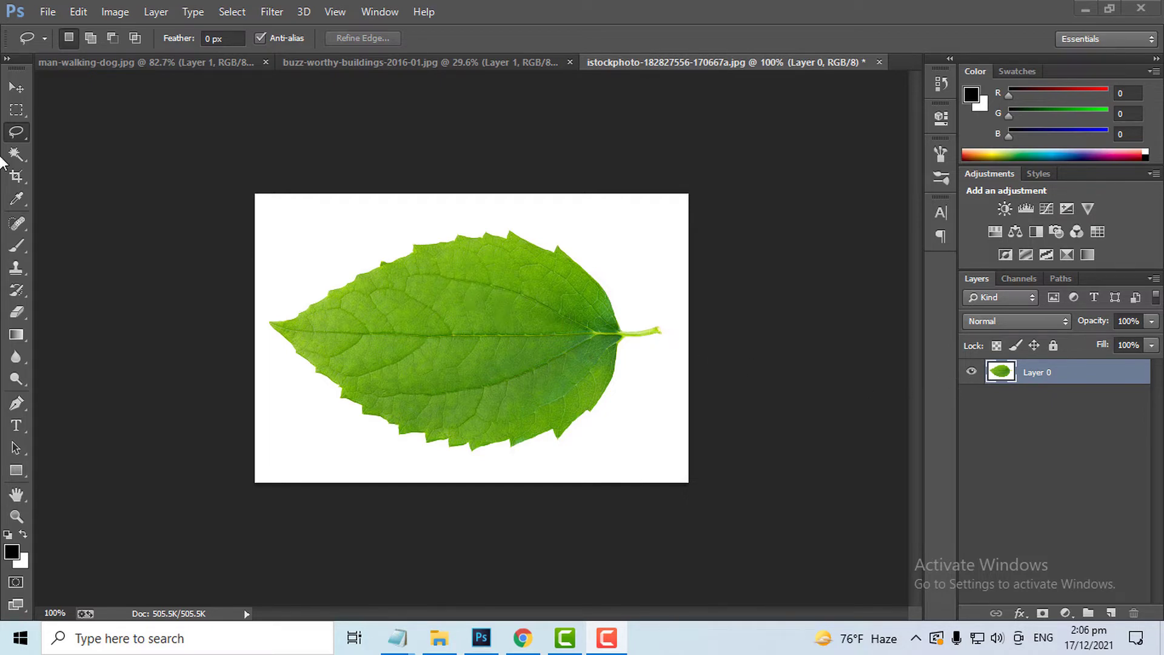
Zoom in on the leaf and select its outline with the Magnetic Lasso Tool, starting at the stem
{"action": "left_click", "coordinate": [17, 88]}
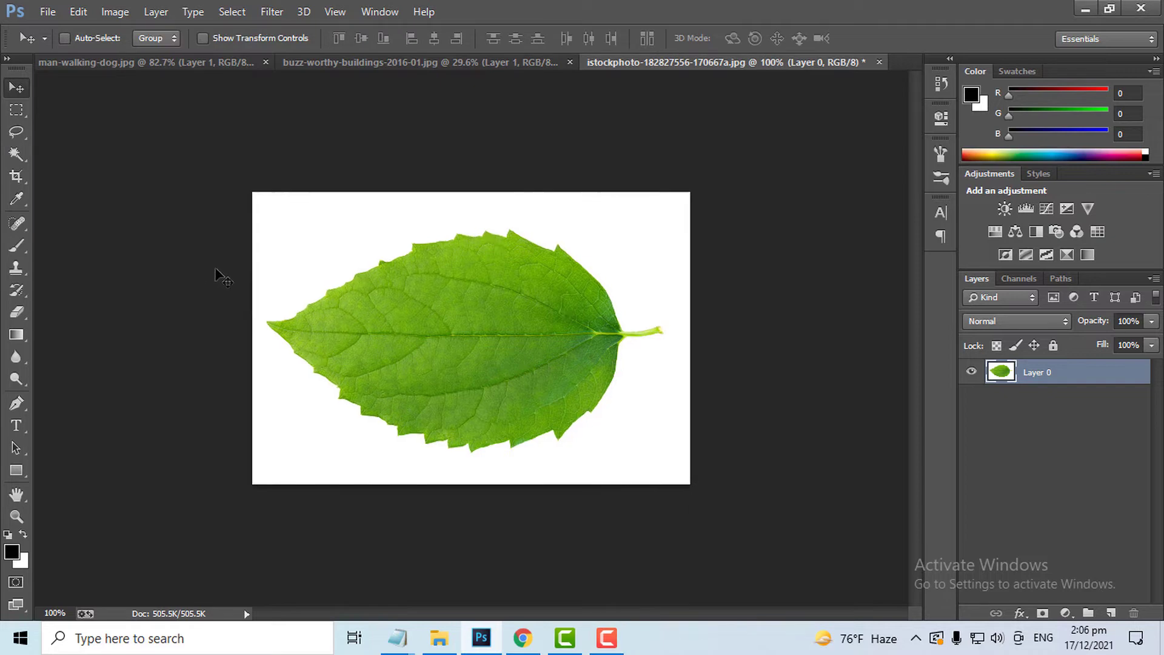
{"action": "key", "text": "ctrl+plus"}
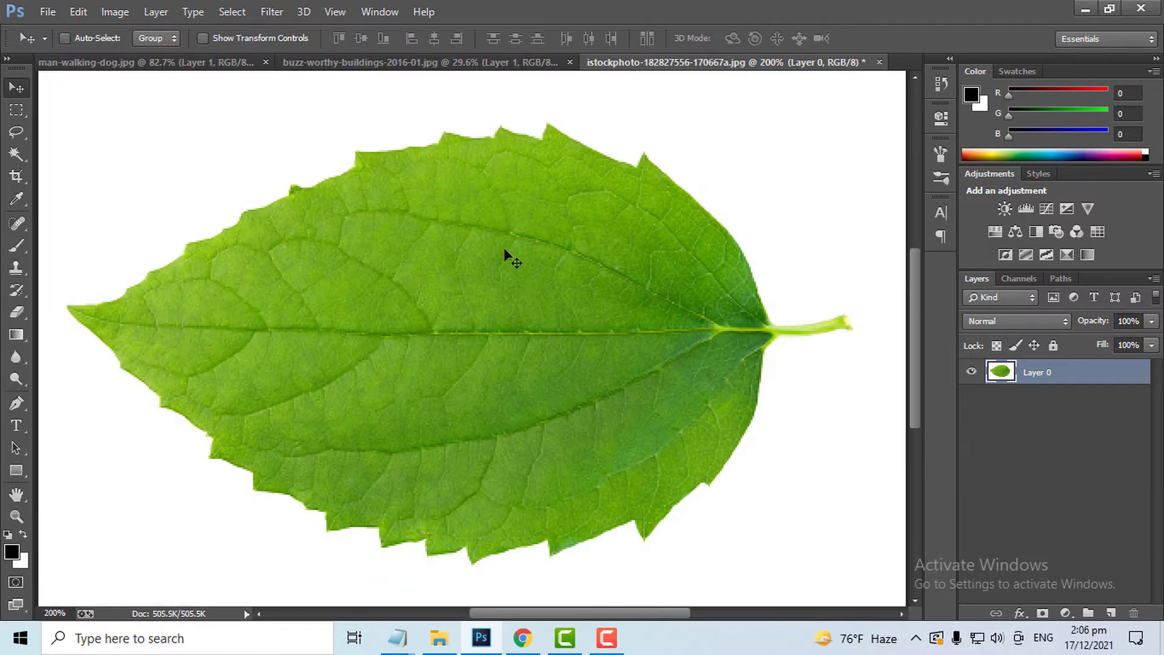
{"action": "key", "text": "l"}
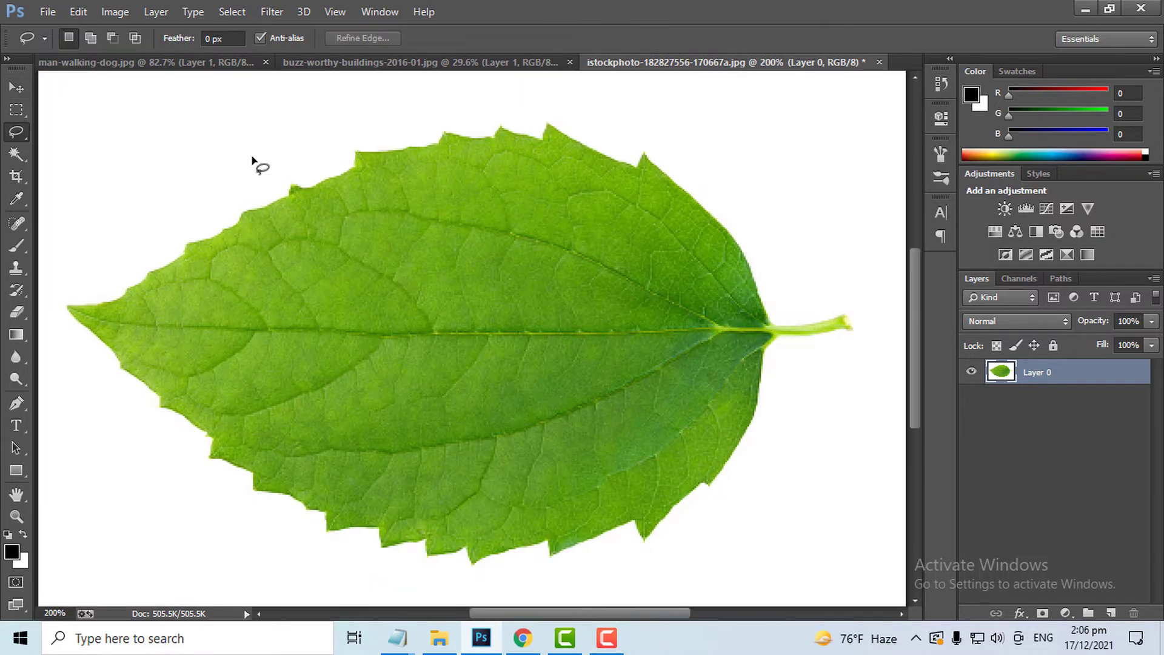
{"action": "key", "text": "shift+l"}
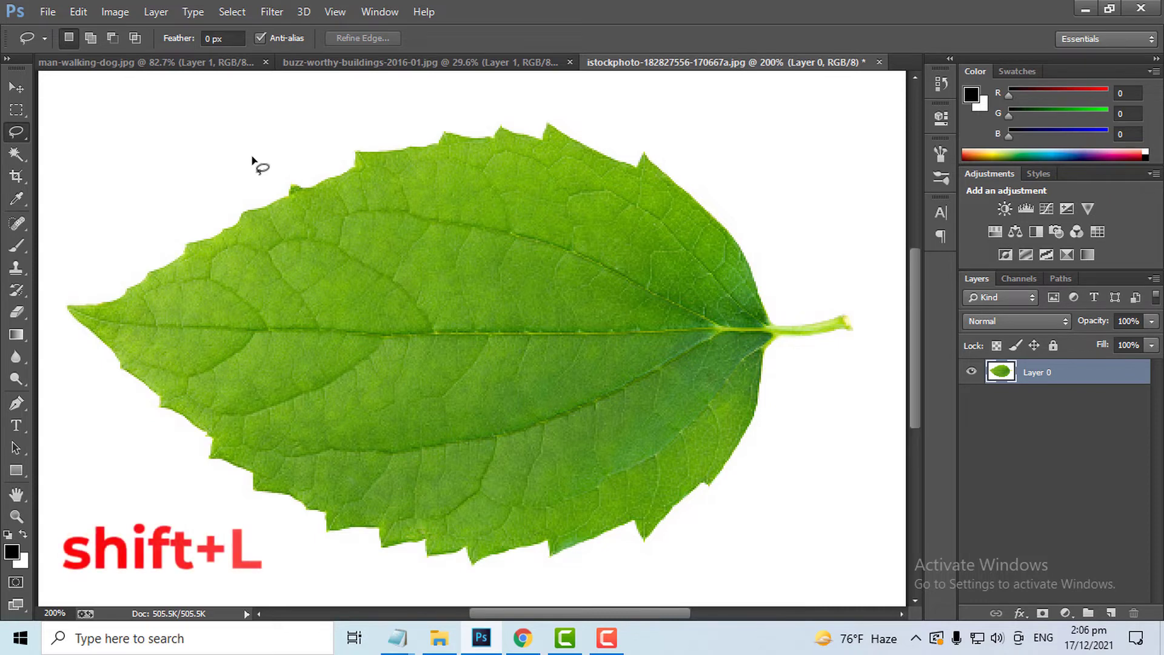
{"action": "key", "text": "shift+l"}
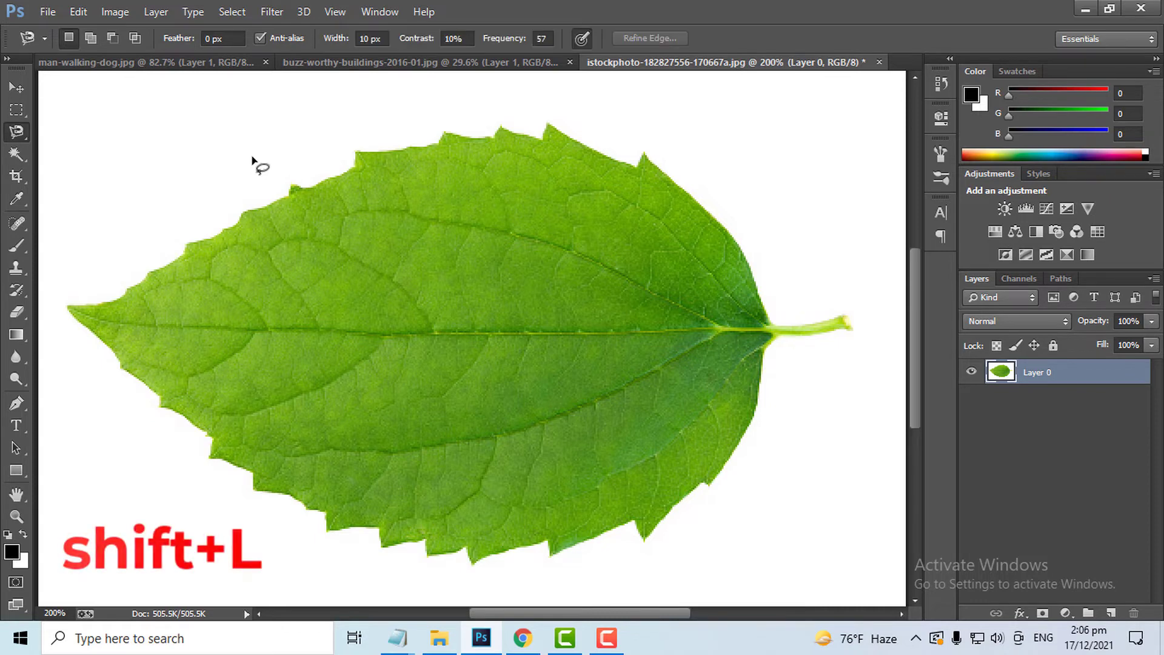
{"action": "left_click", "coordinate": [848, 325]}
{"action": "left_click", "coordinate": [643, 151]}
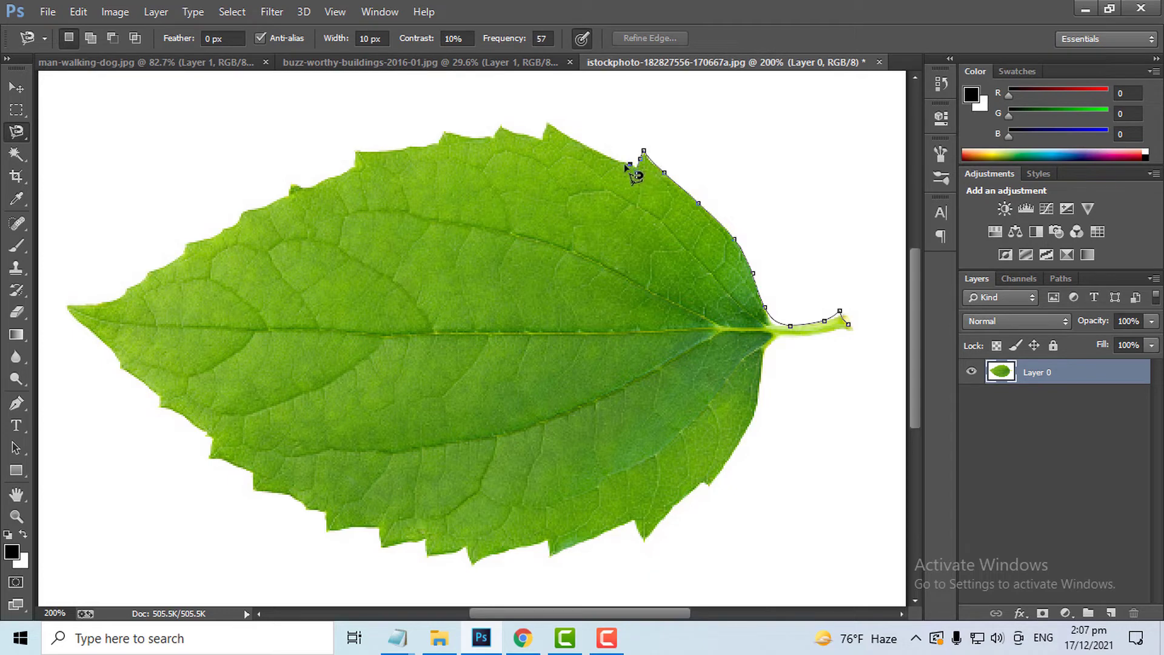
{"action": "left_click", "coordinate": [545, 122]}
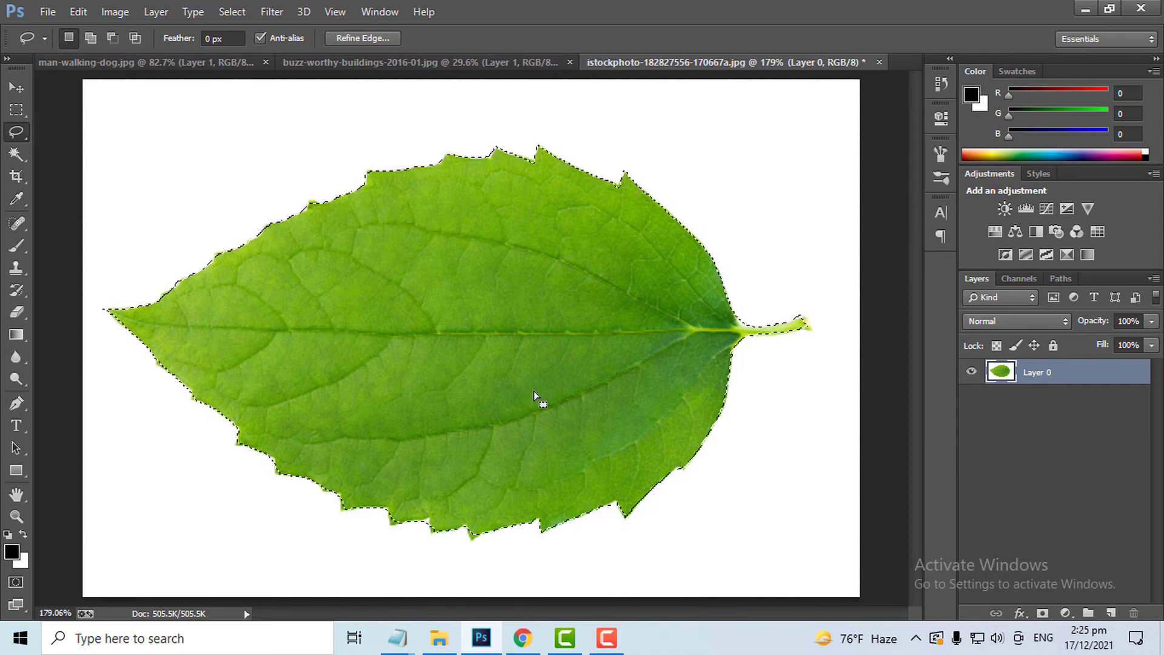
Zoom in to 1200% and pan to examine the selection edge along the leaf's border
{"action": "key", "text": "ctrl"}
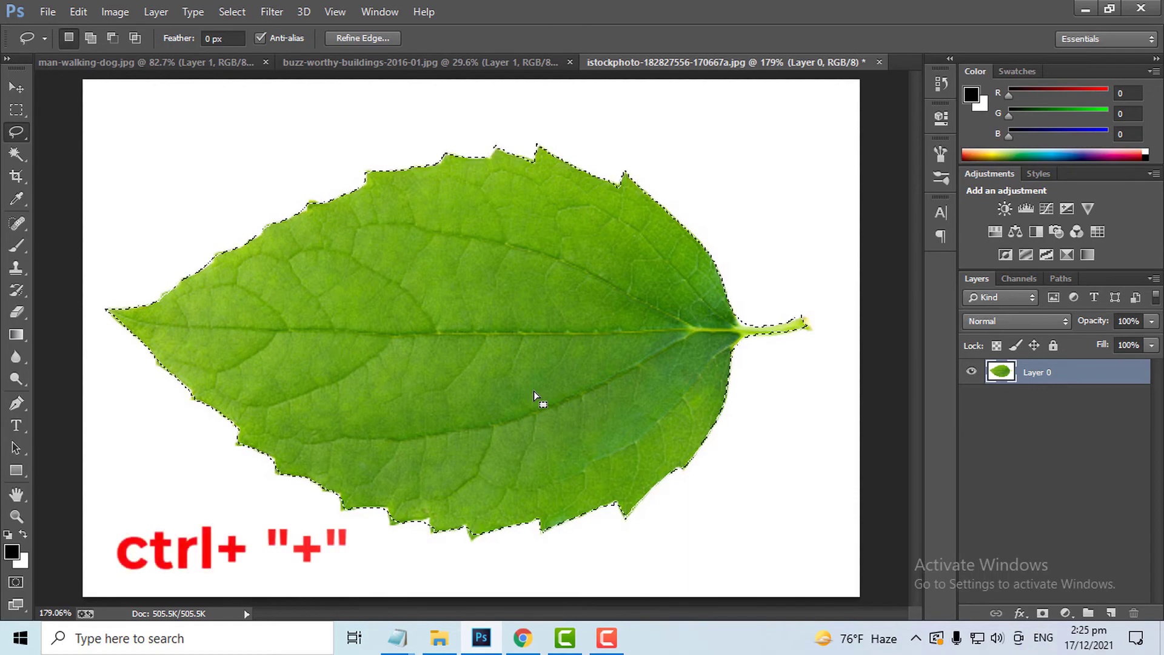
{"action": "key", "text": "ctrl+plus"}
{"action": "key", "text": "ctrl+plus"}
{"action": "key", "text": "ctrl+plus"}
{"action": "key", "text": "ctrl+plus"}
{"action": "key", "text": "ctrl+plus"}
{"action": "key", "text": "ctrl+plus"}
{"action": "key", "text": "ctrl+plus"}
{"action": "key", "text": "ctrl+plus"}
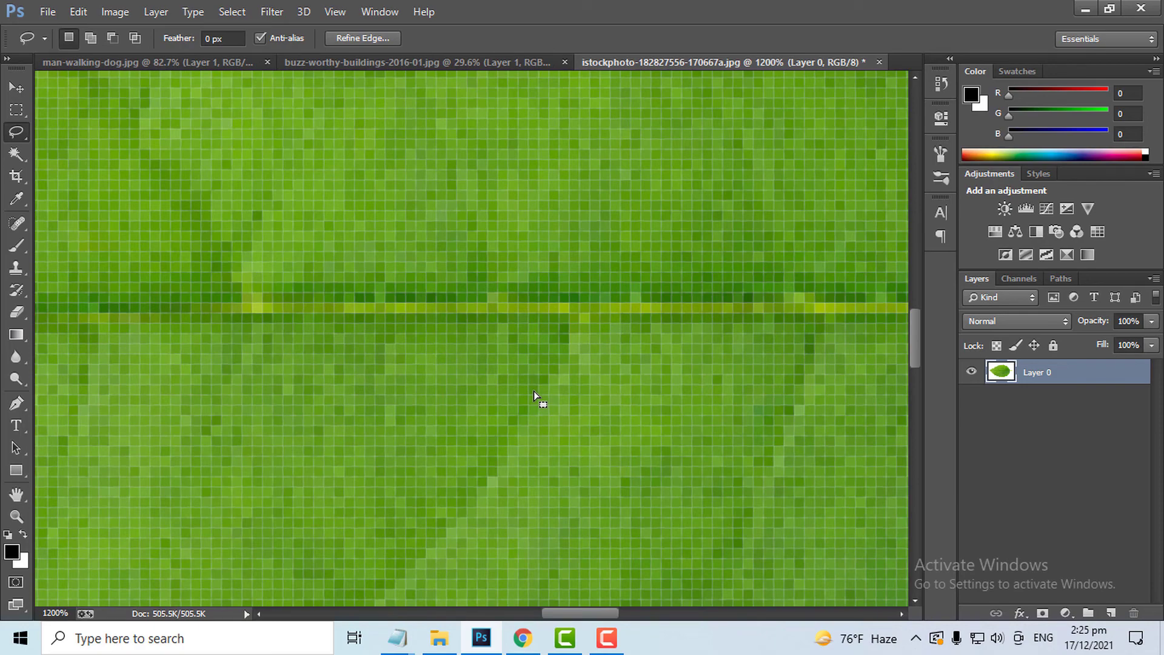
{"action": "key", "text": "space"}
{"action": "left_click_drag", "start_coordinate": [551, 455], "coordinate": [563, 391]}
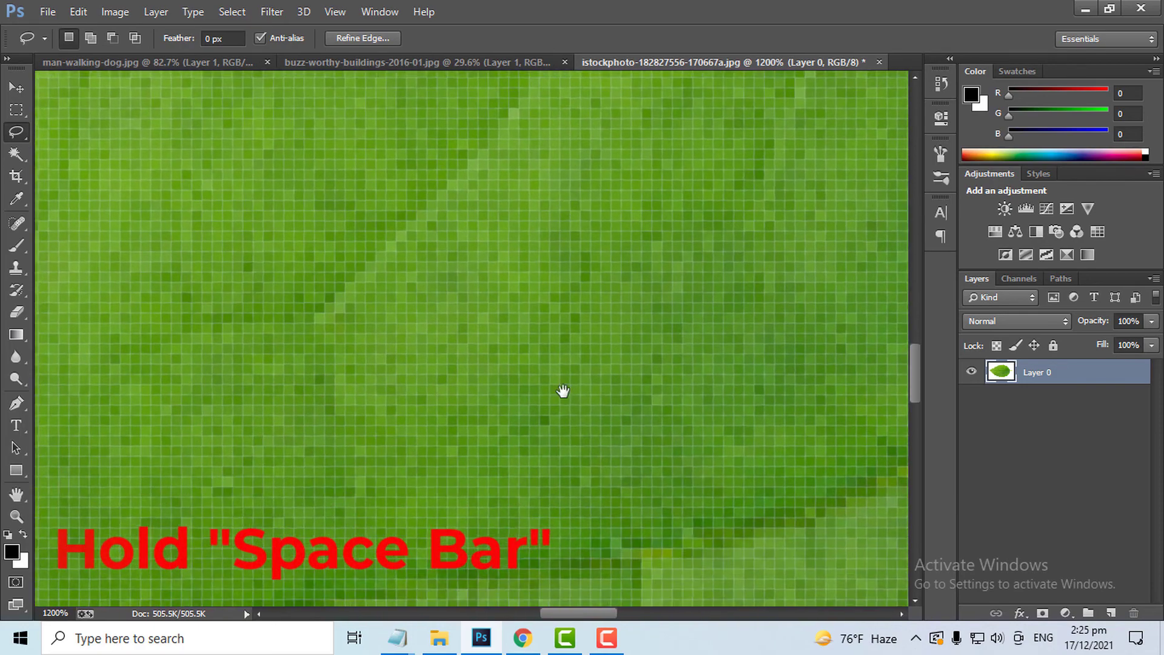
{"action": "left_click_drag", "start_coordinate": [539, 516], "coordinate": [575, 176]}
{"action": "left_click_drag", "start_coordinate": [520, 497], "coordinate": [549, 170]}
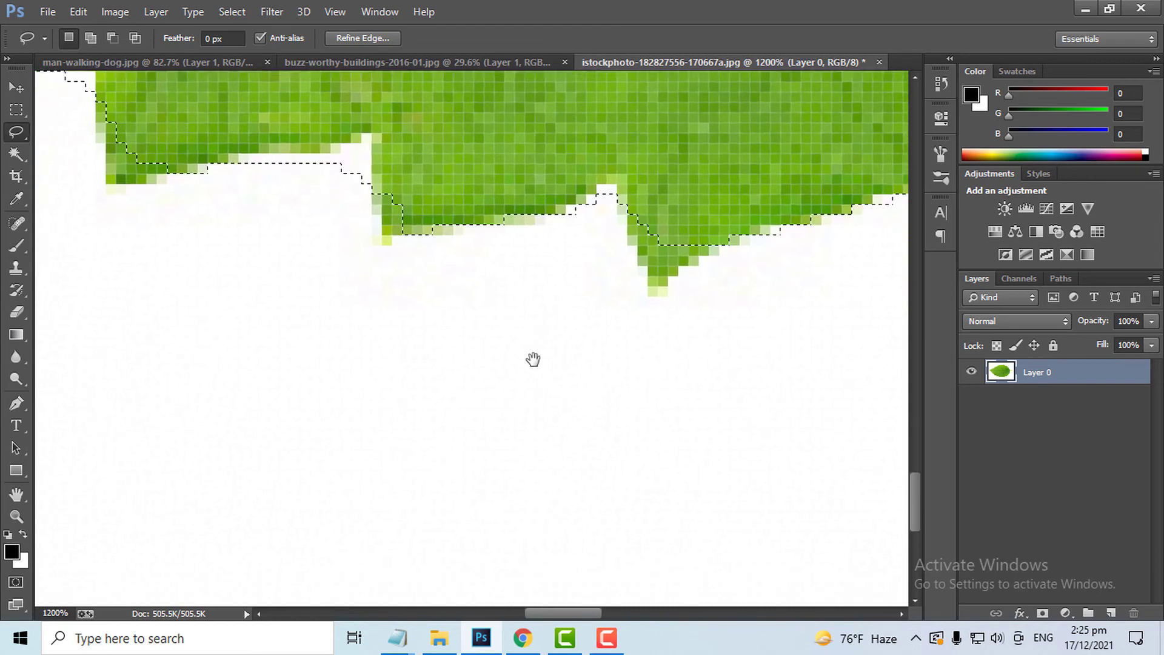
Subtract the stray area from the leaf selection by tracing around it with the Lasso Tool in subtract mode
{"action": "left_click_drag", "start_coordinate": [533, 359], "coordinate": [566, 398]}
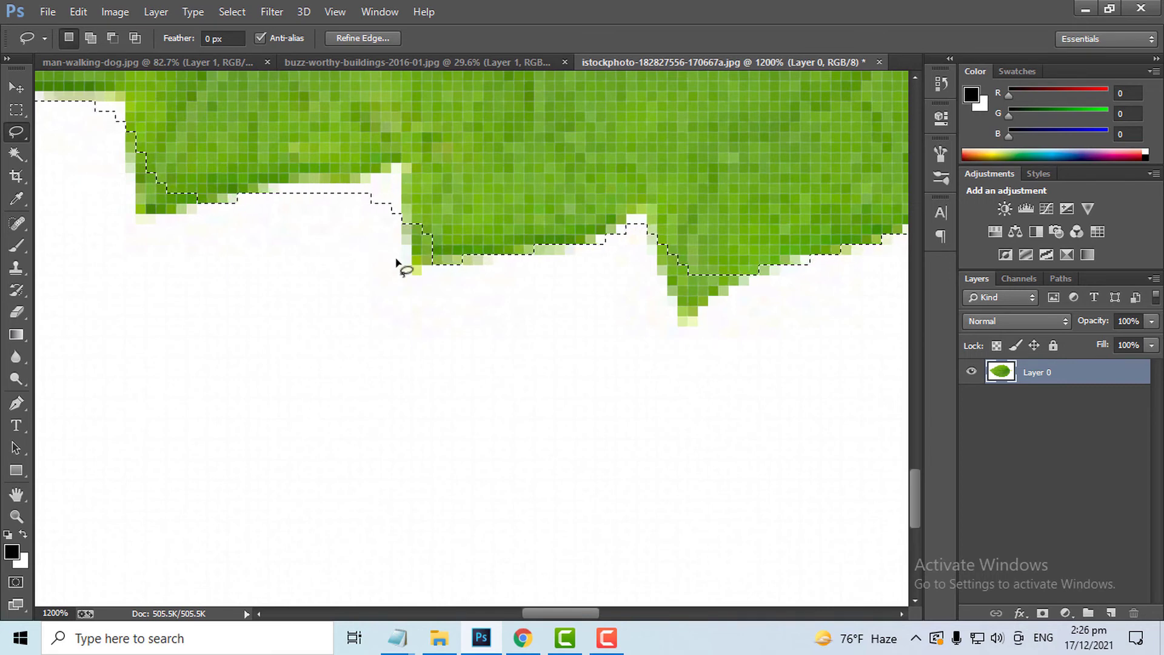
{"action": "key", "text": "alt"}
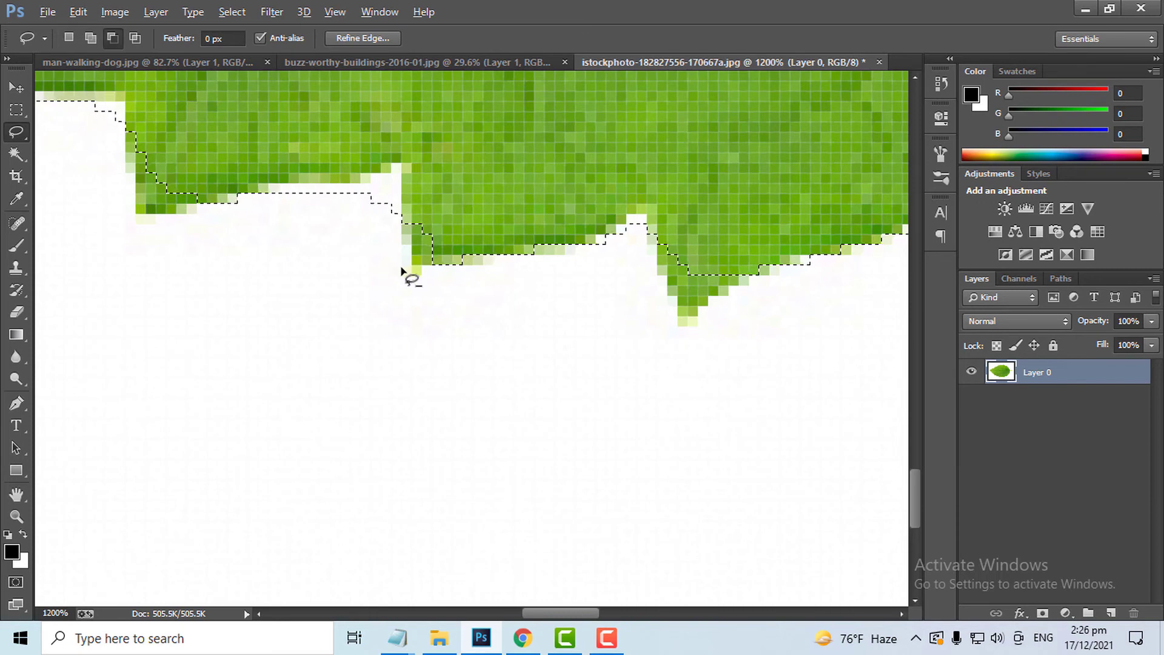
{"action": "mouse_move", "coordinate": [402, 269]}
{"action": "left_mouse_down"}
{"action": "mouse_move", "coordinate": [401, 173]}
{"action": "mouse_move", "coordinate": [343, 188]}
{"action": "left_mouse_up"}
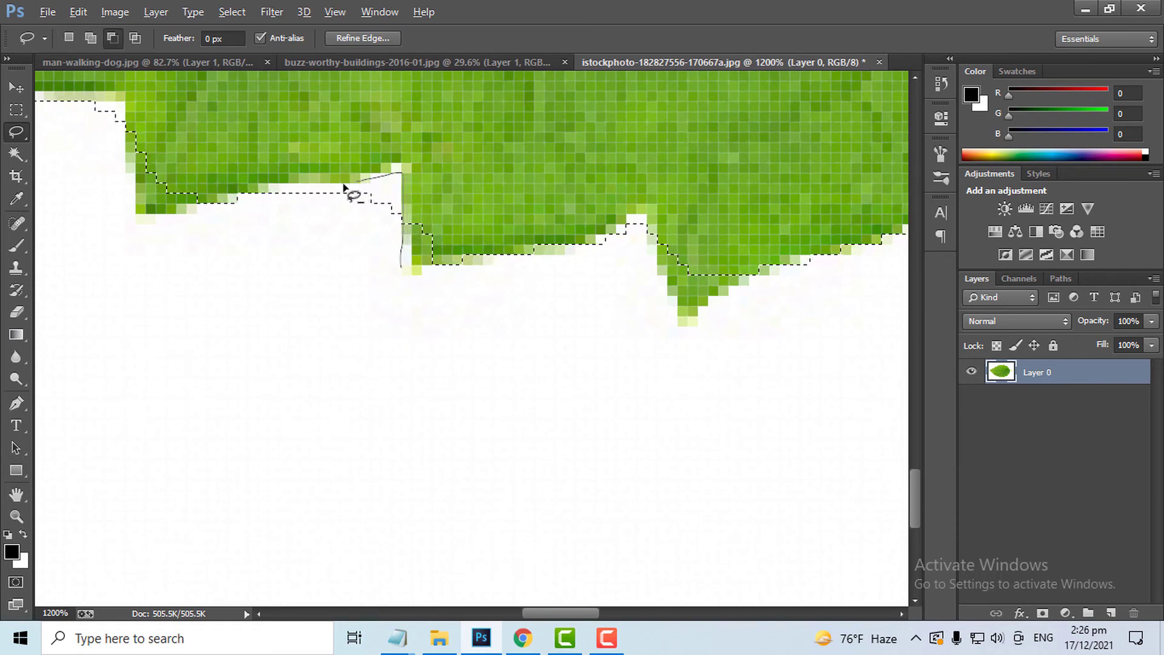
{"action": "left_click_drag", "start_coordinate": [283, 272], "coordinate": [403, 272]}
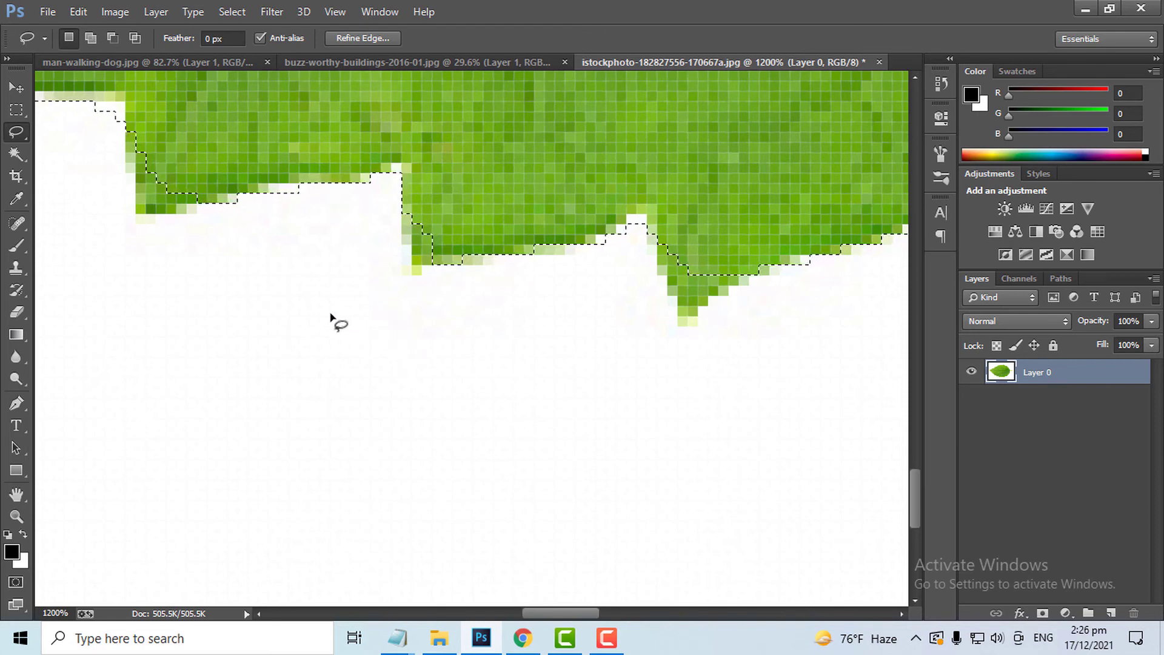
Add the missed strip of leaf edge to the selection with the Lasso Tool in add mode, then fit the image on screen
{"action": "left_click_drag", "start_coordinate": [228, 271], "coordinate": [419, 398]}
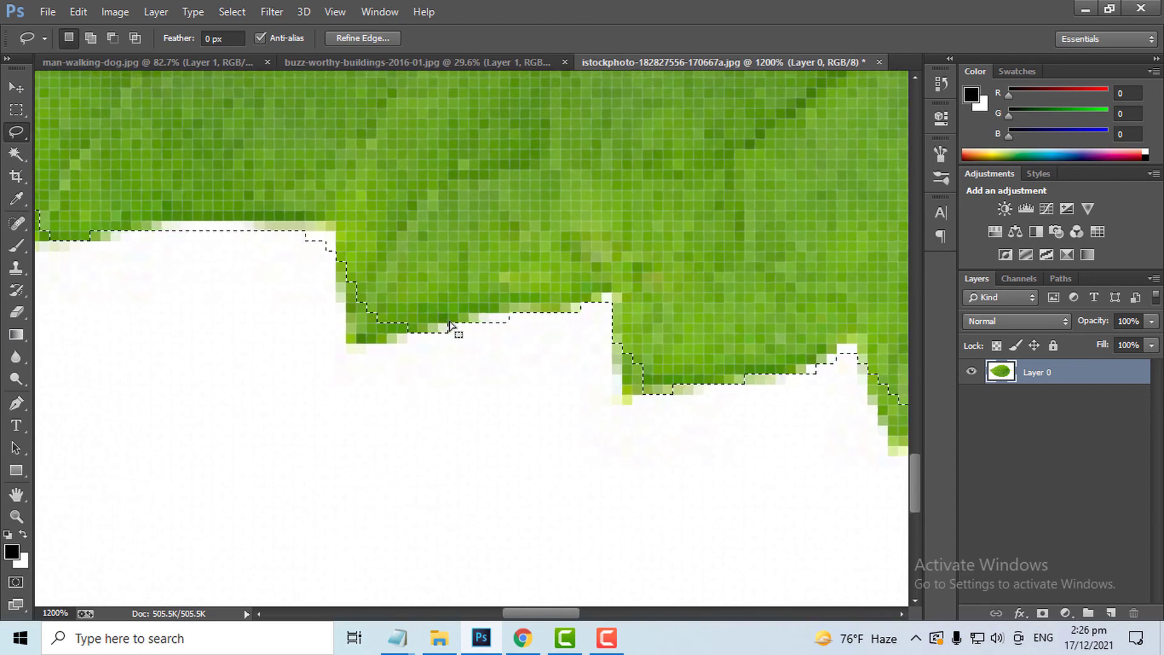
{"action": "key", "text": "shift"}
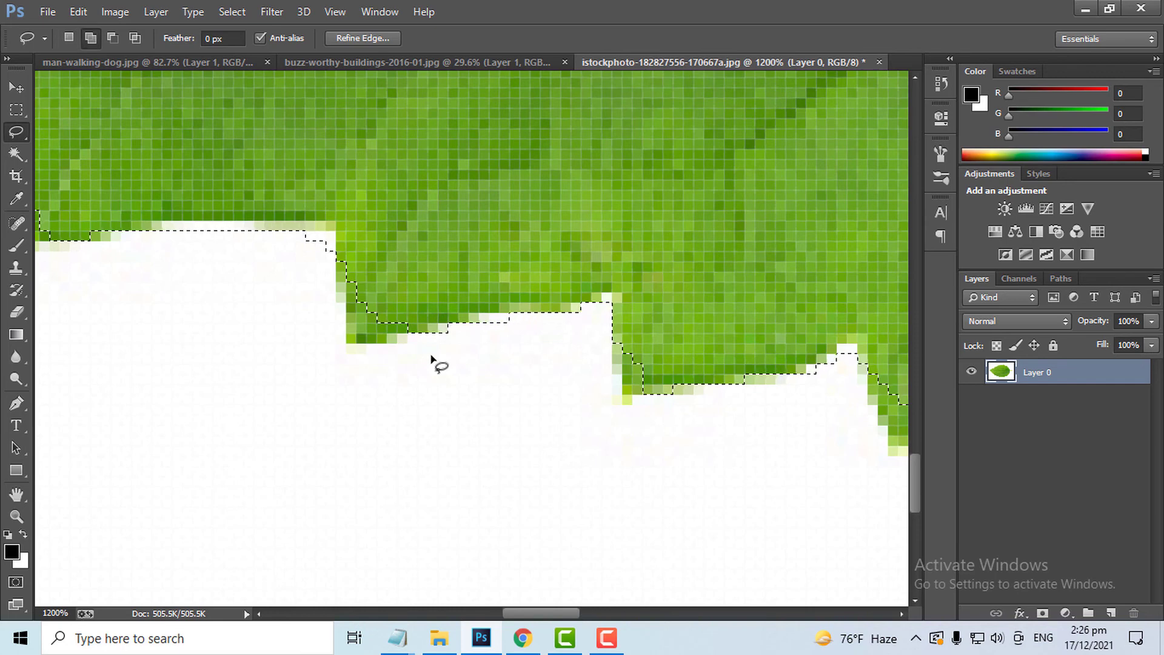
{"action": "mouse_move", "coordinate": [462, 322]}
{"action": "left_mouse_down"}
{"action": "mouse_move", "coordinate": [427, 344]}
{"action": "mouse_move", "coordinate": [363, 344]}
{"action": "mouse_move", "coordinate": [348, 335]}
{"action": "mouse_move", "coordinate": [337, 271]}
{"action": "left_mouse_up"}
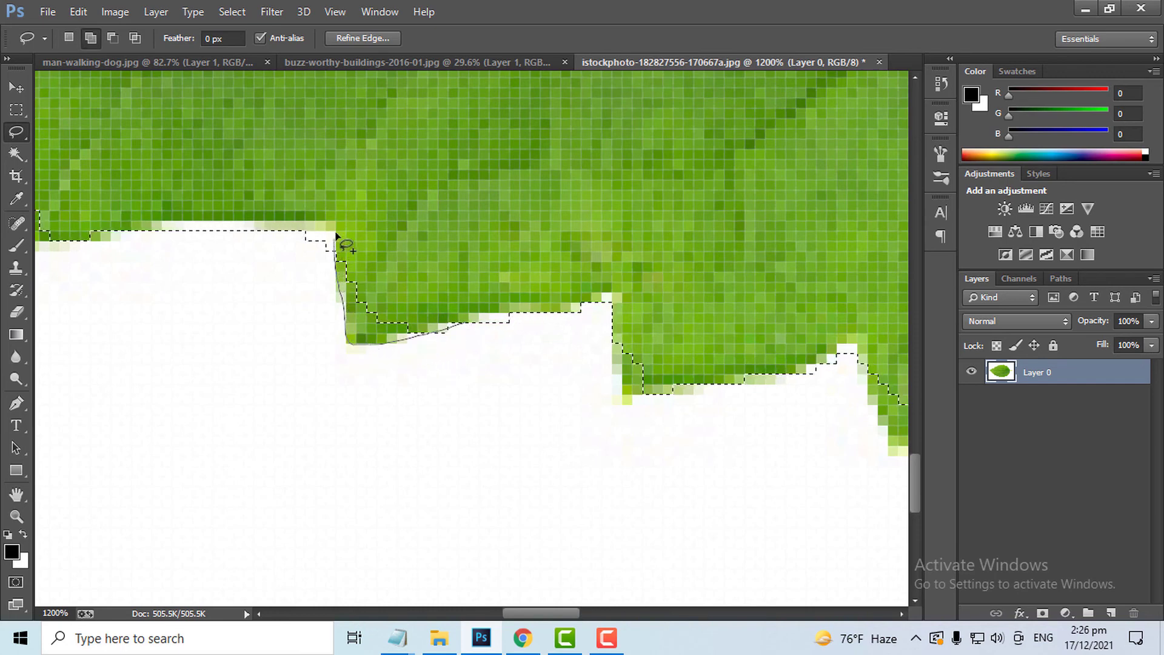
{"action": "left_click_drag", "start_coordinate": [470, 323], "coordinate": [466, 326]}
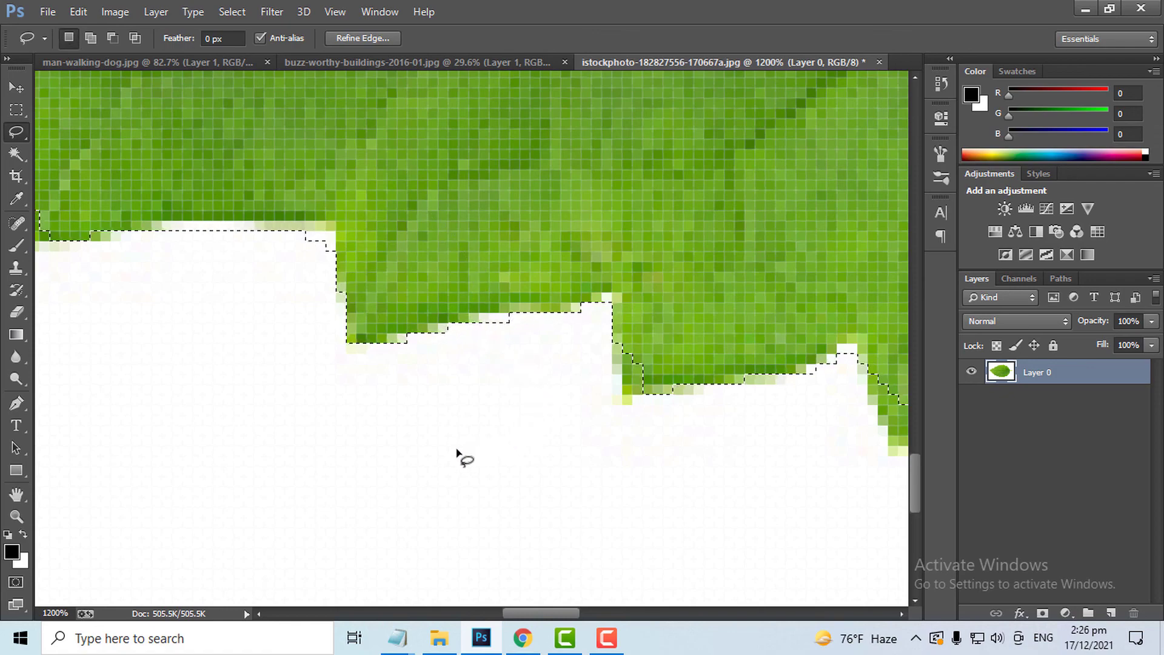
{"action": "key", "text": "ctrl+0"}
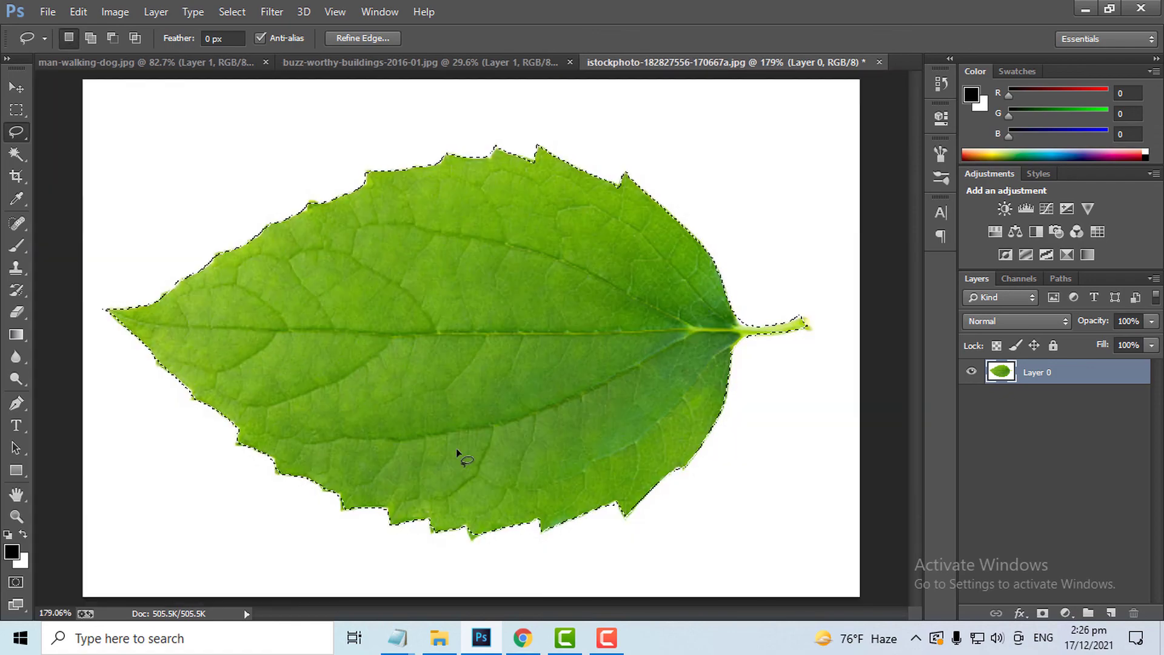